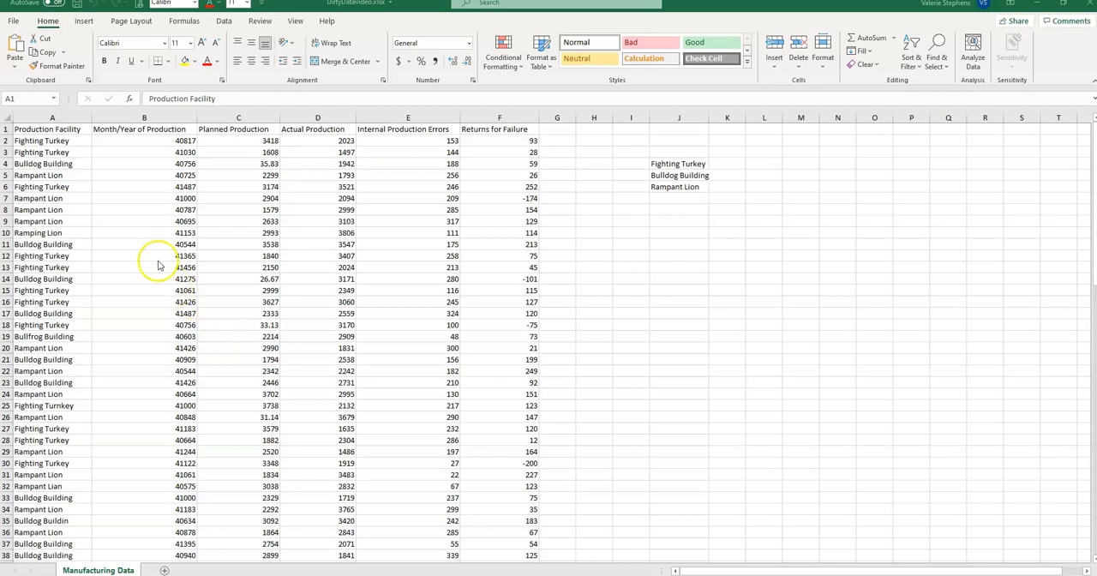
# Select the entire manufacturing data range A1:F100, including the header row.
pyautogui.click(39, 129)
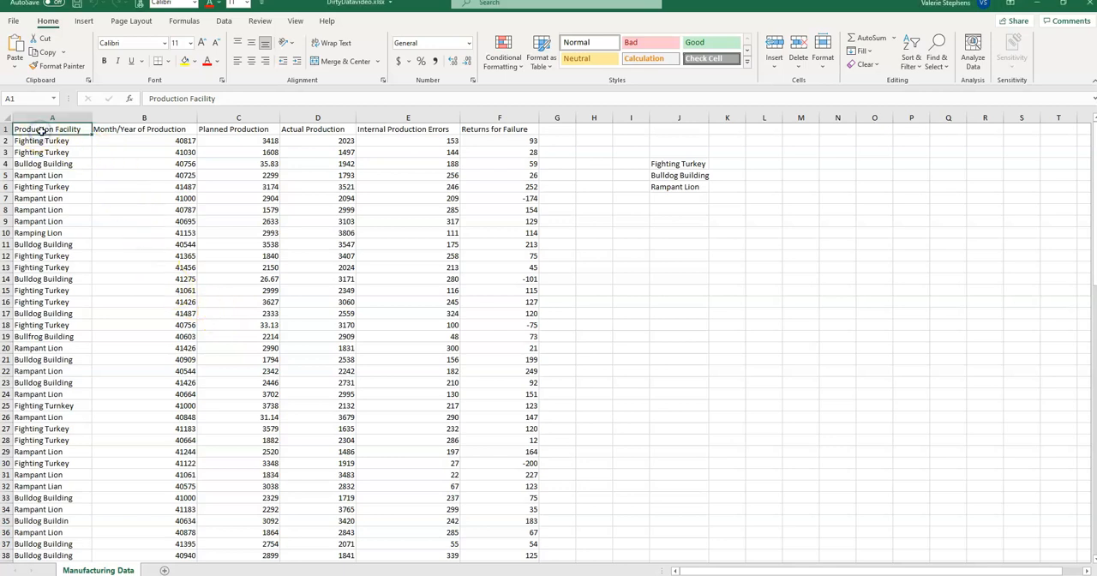
pyautogui.moveTo(1090, 142); pyautogui.dragTo(1091, 149)
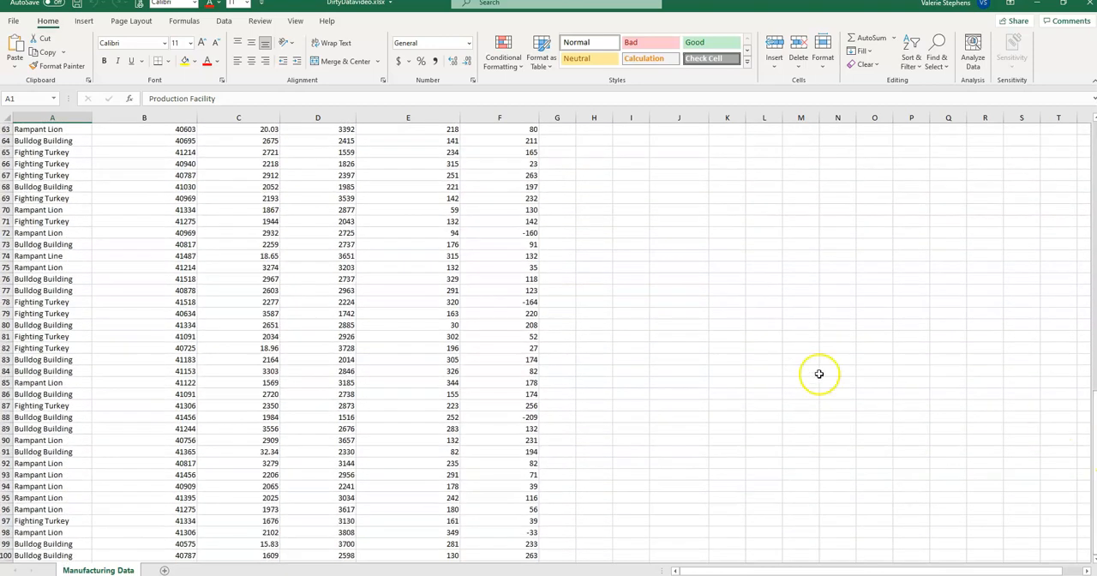
pyautogui.scroll(-2, 592, 365)
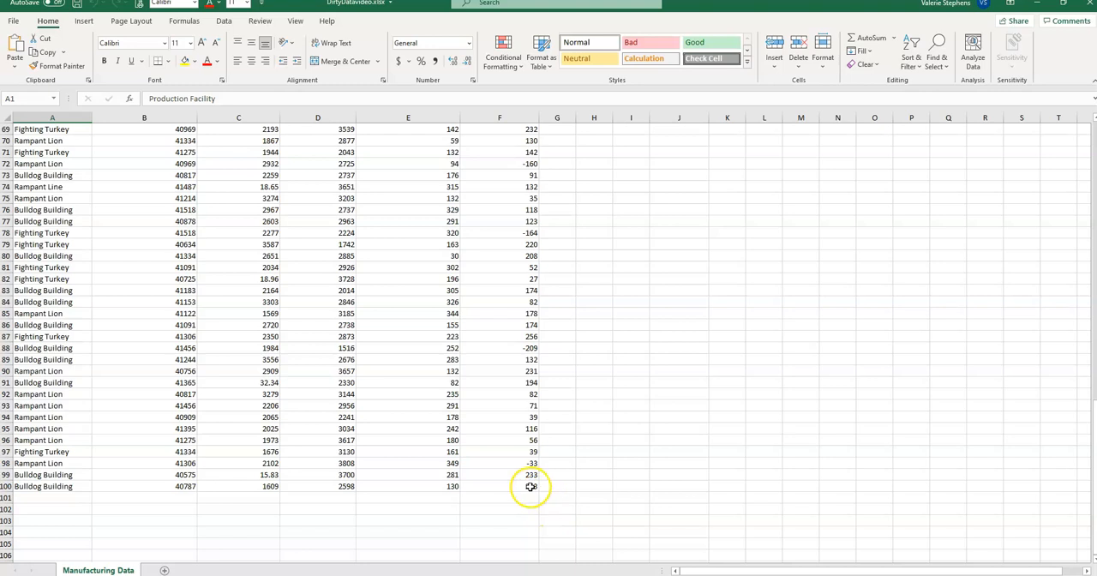
pyautogui.keyDown('shift'); pyautogui.click(530, 486); pyautogui.keyUp('shift')
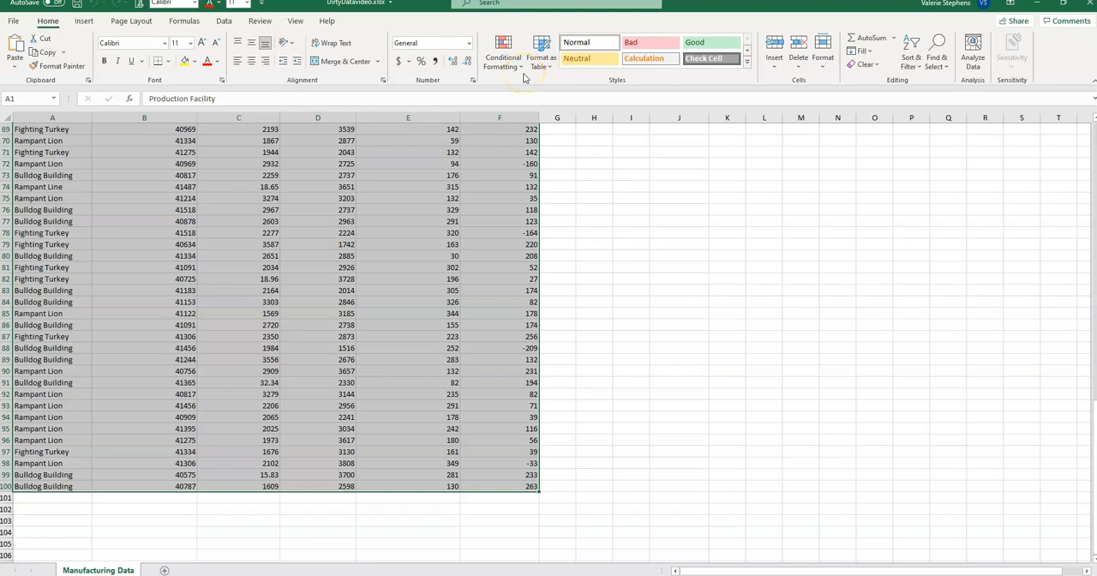
pyautogui.scroll(20, 552, 282)
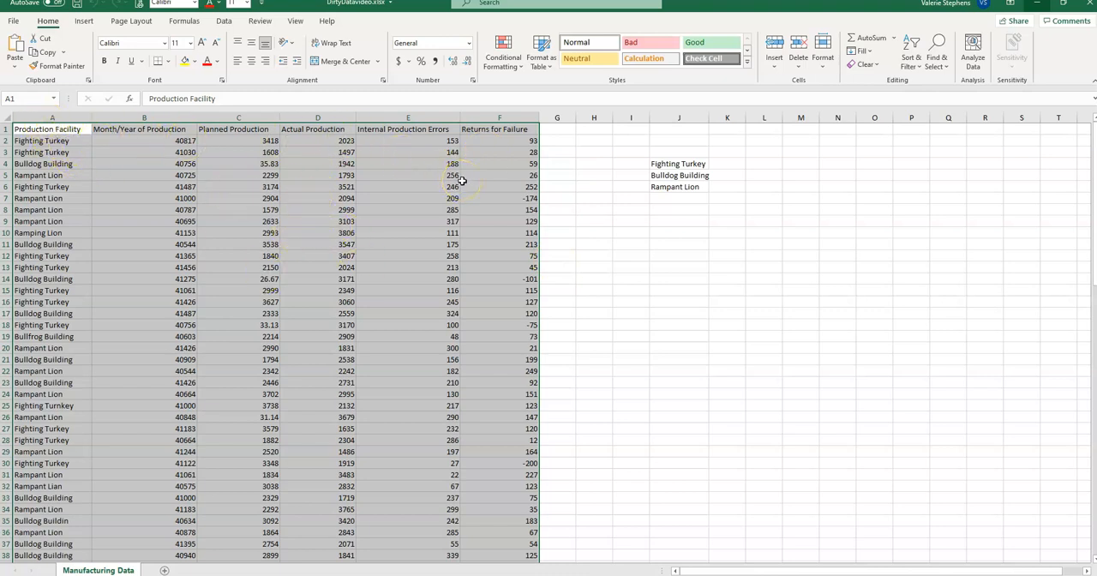
# Format the data range A1:F100 as a table with headers, using the blue style in the first row of the Medium group.
pyautogui.click(262, 187)
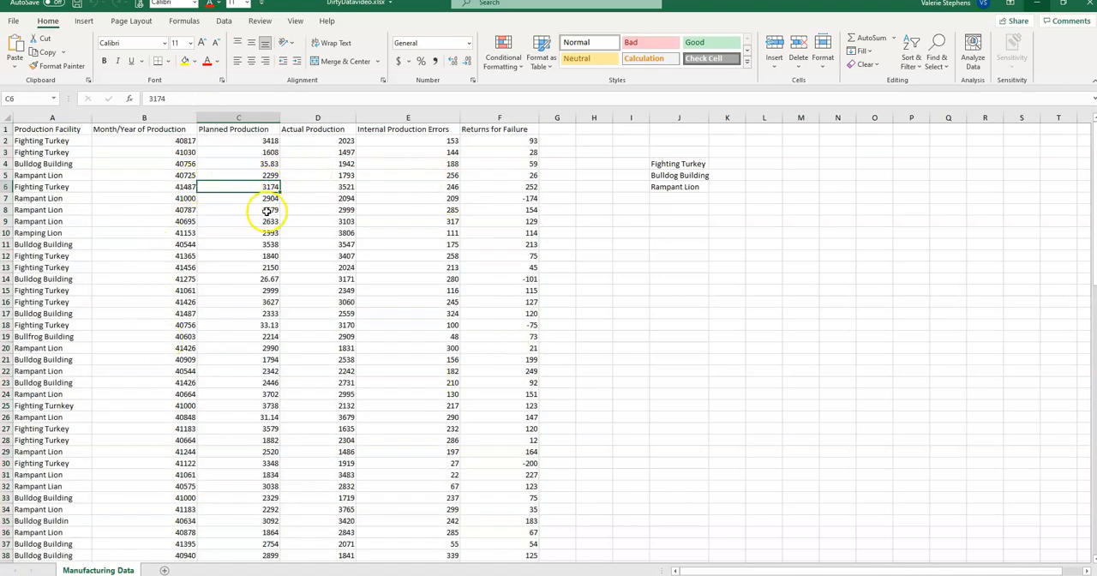
pyautogui.click(540, 60)
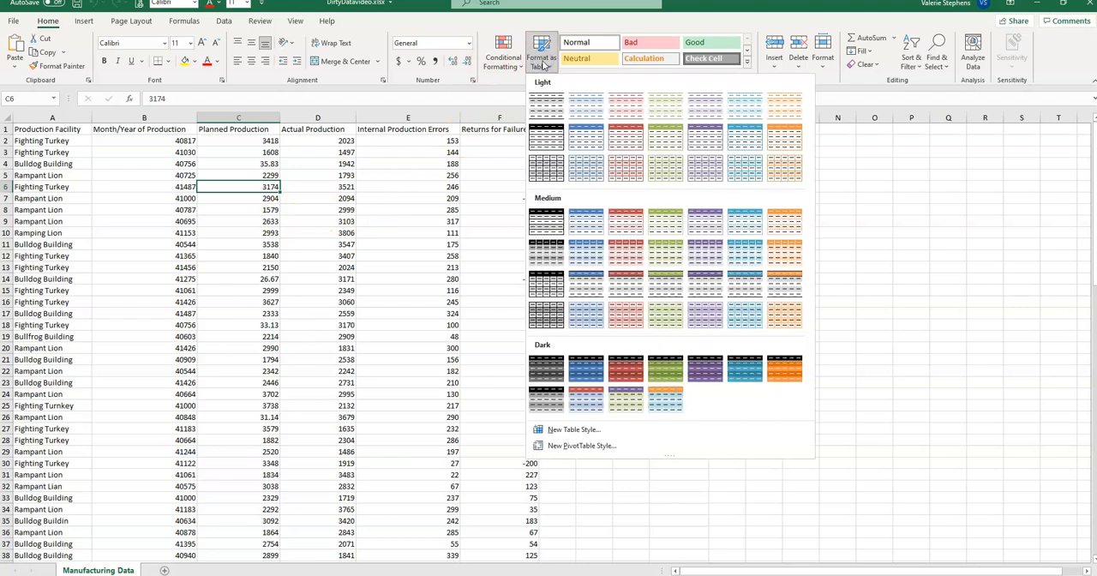
pyautogui.click(576, 222)
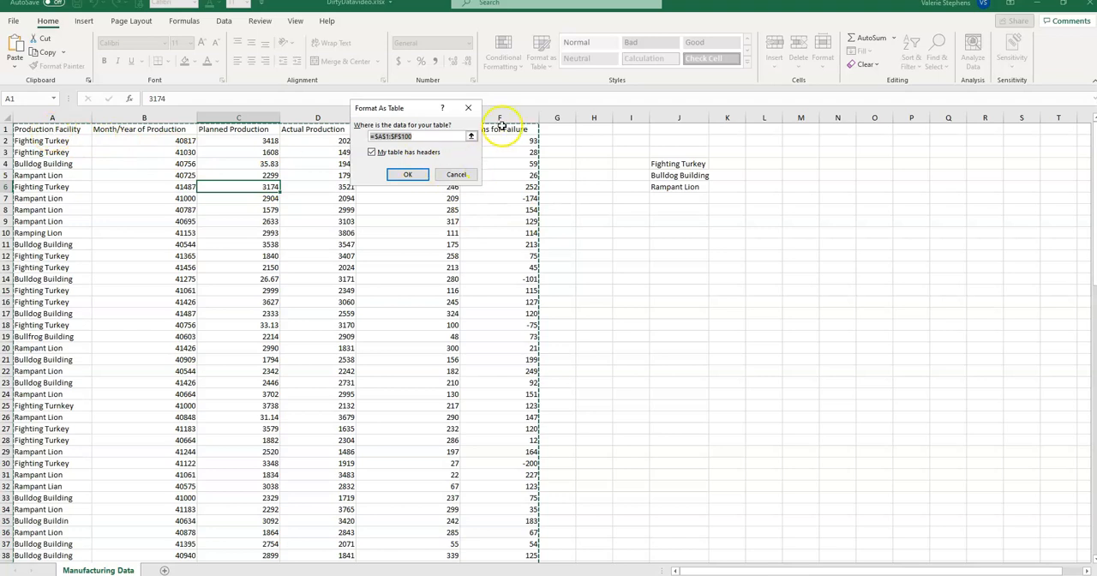
pyautogui.moveTo(1092, 172); pyautogui.dragTo(1091, 463)
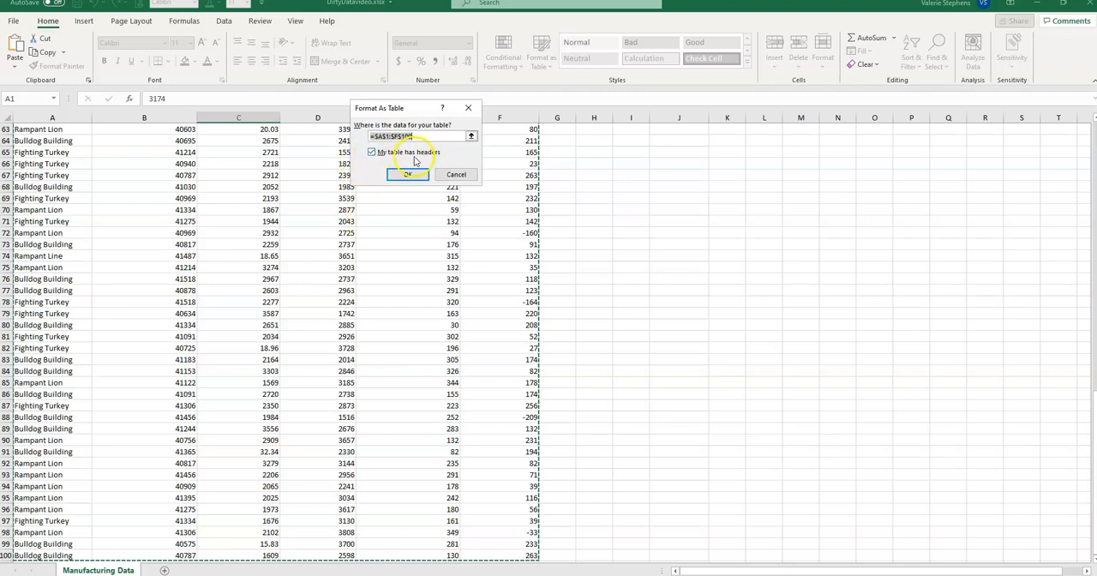
pyautogui.click(395, 175)
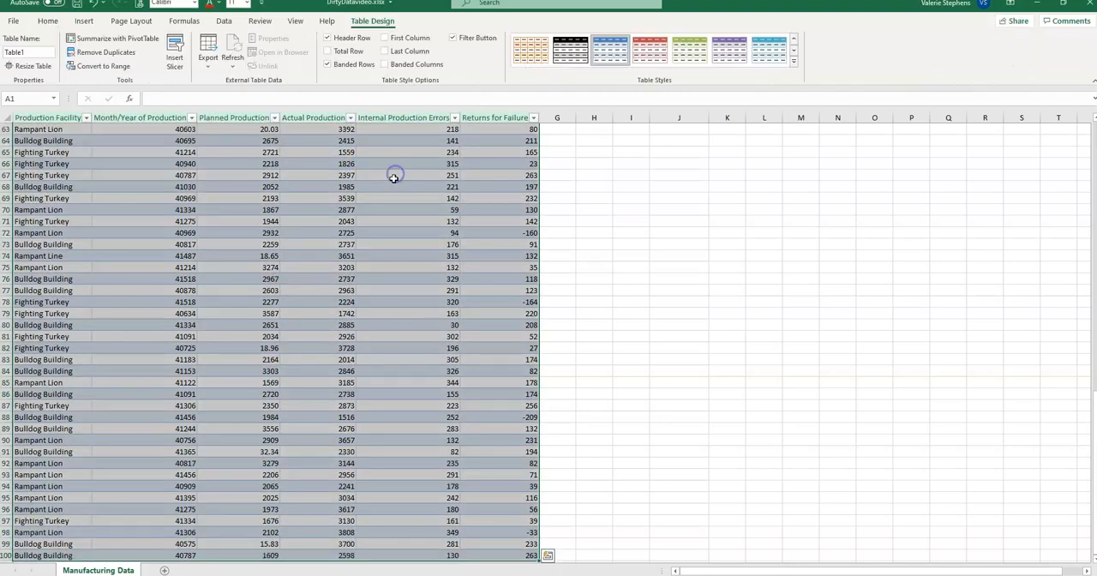
pyautogui.scroll(20, 596, 419)
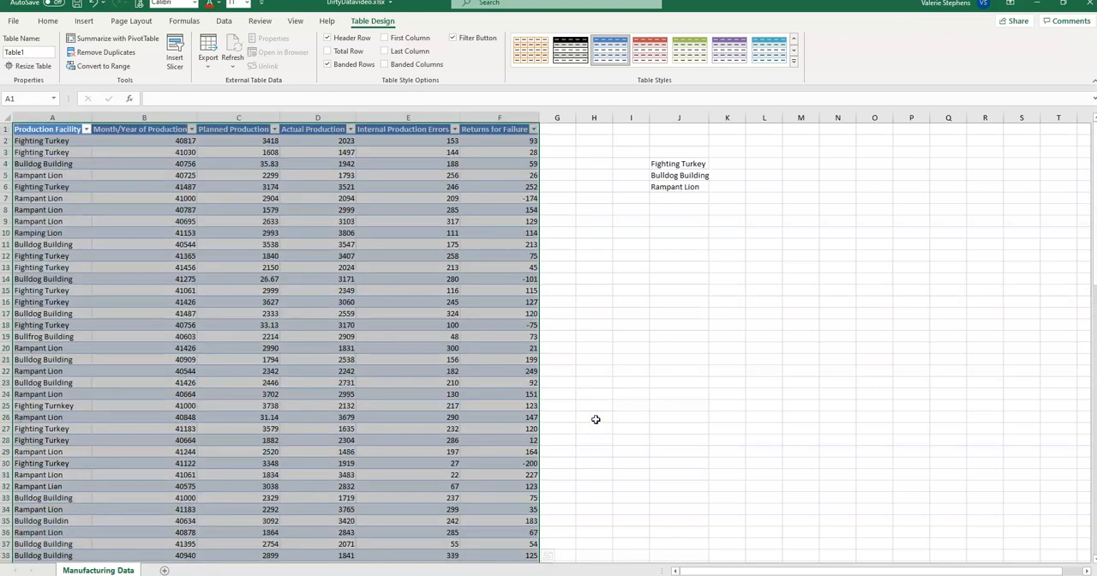
pyautogui.click(659, 325)
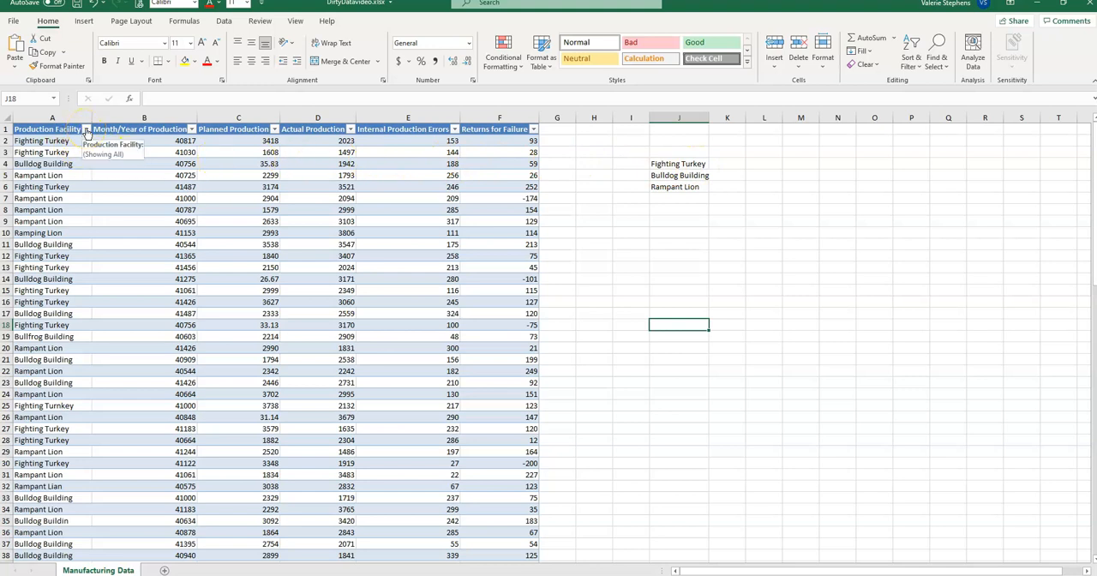
# Filter the Production Facility column to Fighting Murkey, Fighting Turkey, Fighting Turkeys and Fighting Turnkey only.
pyautogui.click(85, 130)
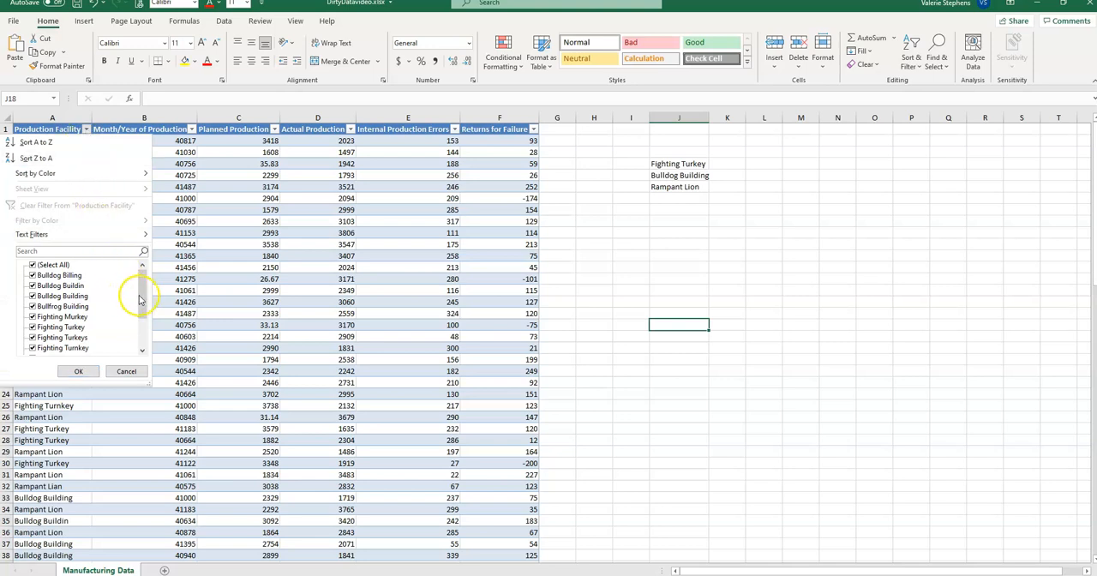
pyautogui.scroll(-1, 142, 292)
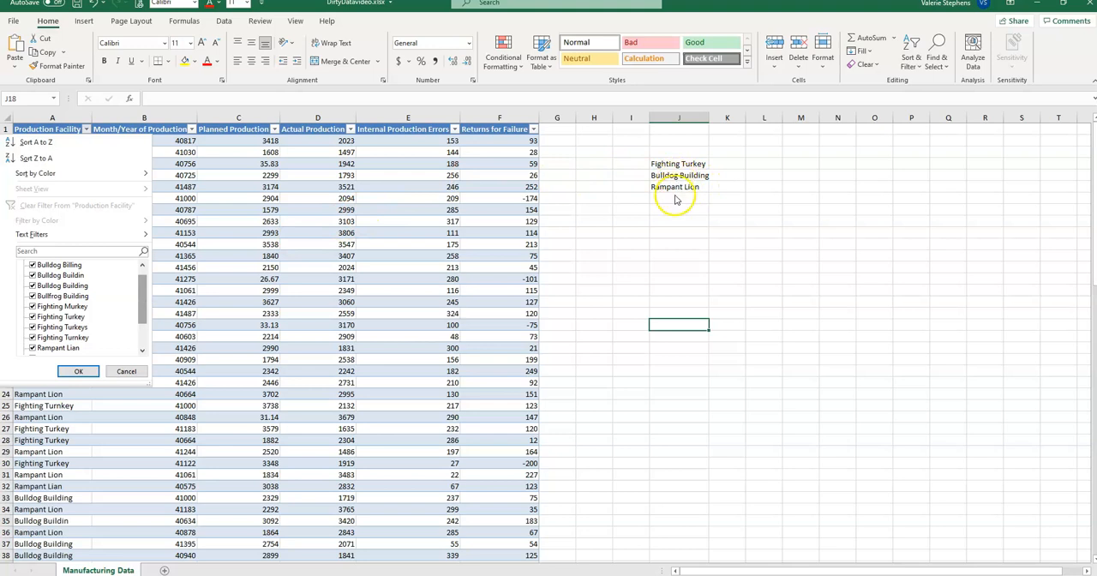
pyautogui.moveTo(142, 295)
pyautogui.mouseDown()
pyautogui.moveTo(143, 327)
pyautogui.moveTo(138, 285)
pyautogui.mouseUp()
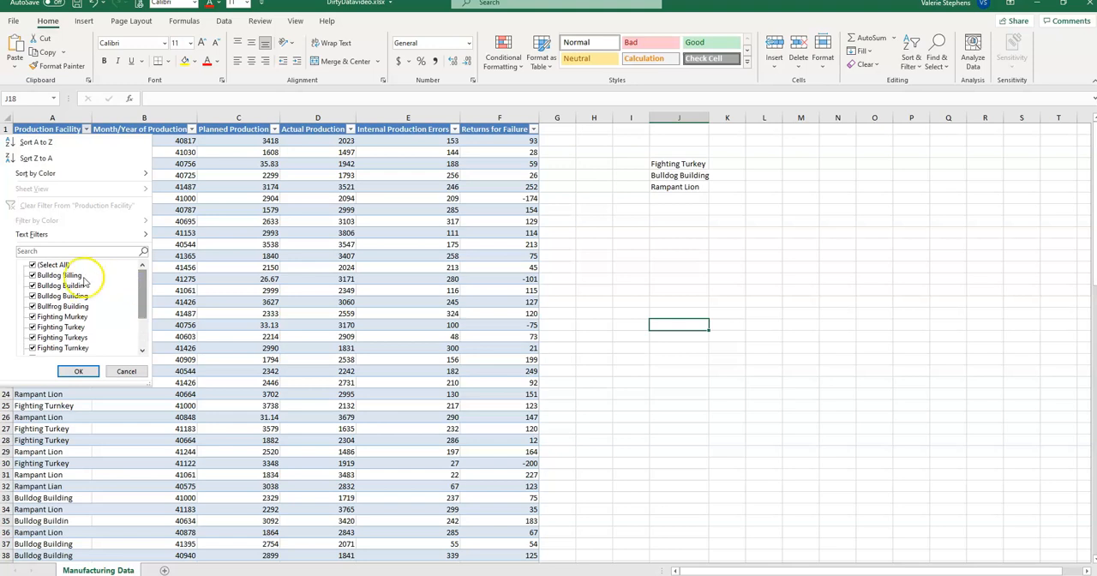
pyautogui.click(31, 265)
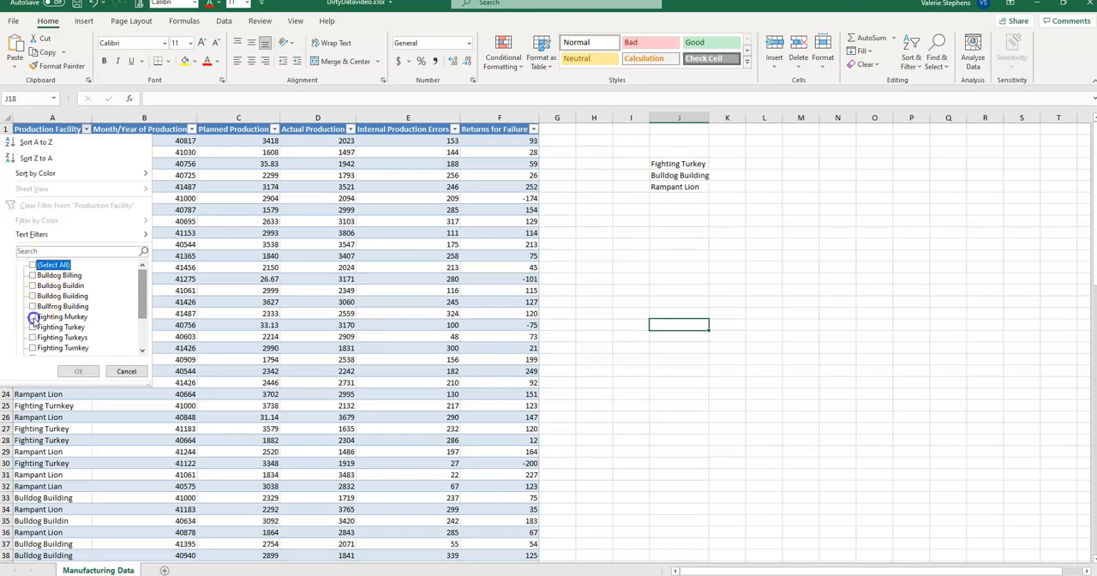
pyautogui.click(32, 316)
pyautogui.click(32, 327)
pyautogui.click(32, 337)
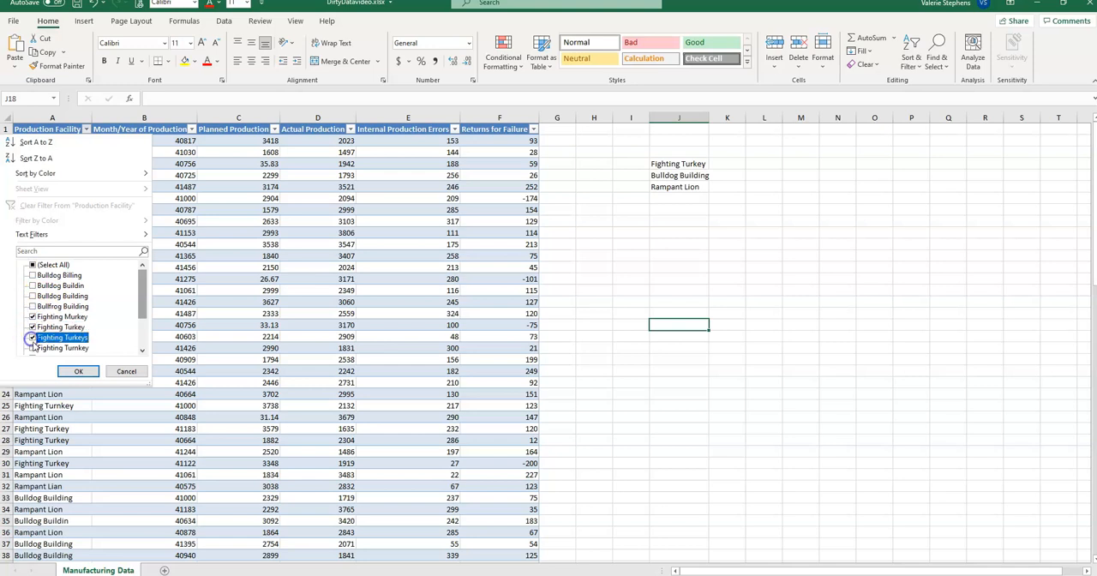
pyautogui.click(32, 347)
pyautogui.moveTo(140, 288); pyautogui.dragTo(140, 298)
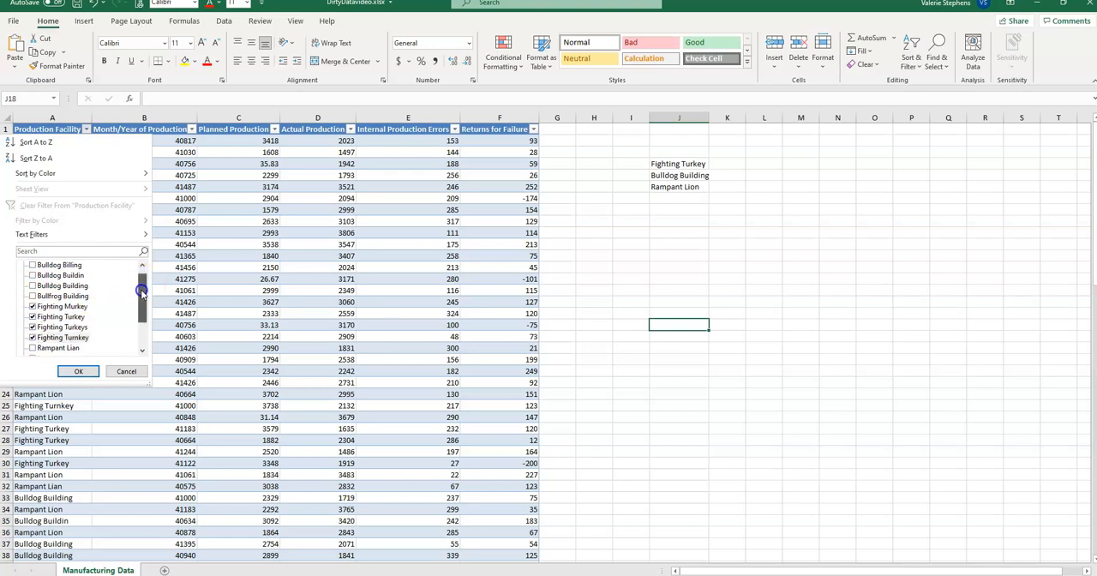
pyautogui.click(75, 371)
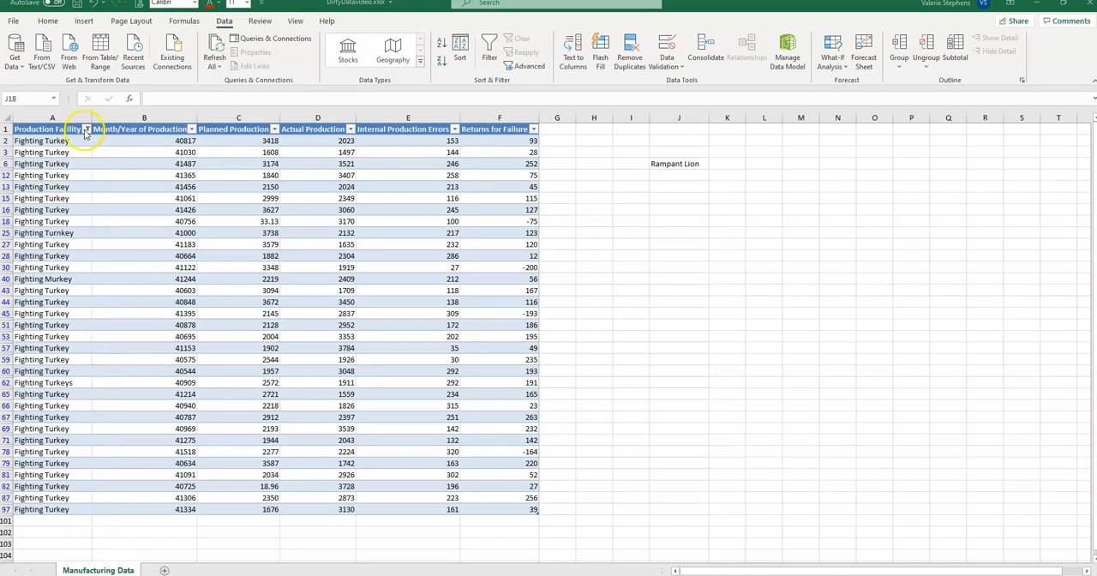
# Reset the Production Facility filter so that all facility names are selected again.
pyautogui.click(86, 129)
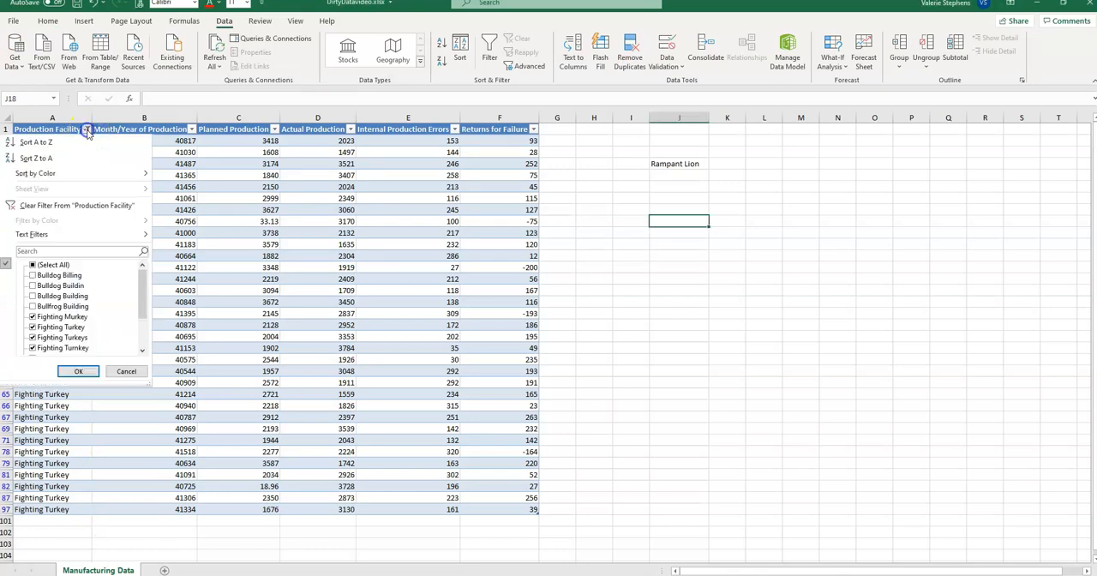
pyautogui.click(34, 264)
pyautogui.click(63, 374)
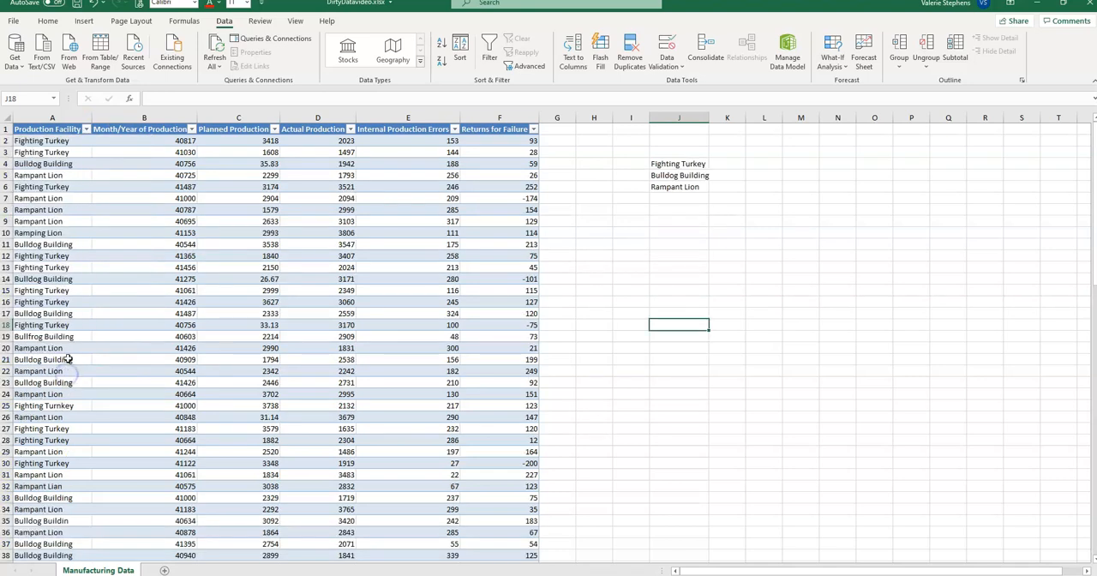
# Check individual Production Facility cells between rows 2 and 12 for an in-cell dropdown list.
pyautogui.click(43, 256)
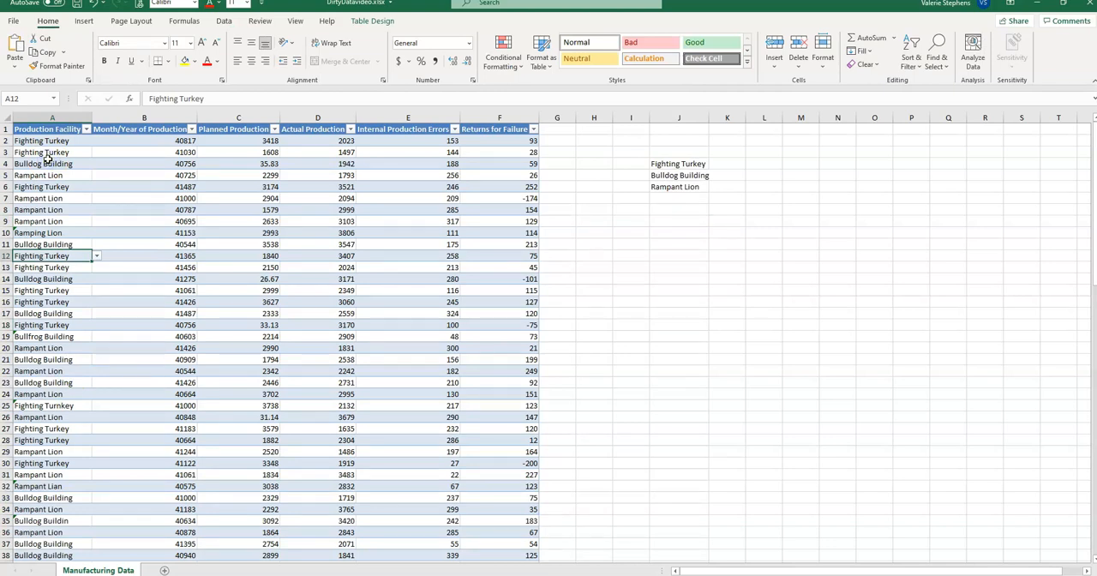
pyautogui.click(49, 140)
pyautogui.click(50, 153)
pyautogui.click(52, 163)
pyautogui.click(52, 175)
pyautogui.click(53, 187)
pyautogui.click(51, 209)
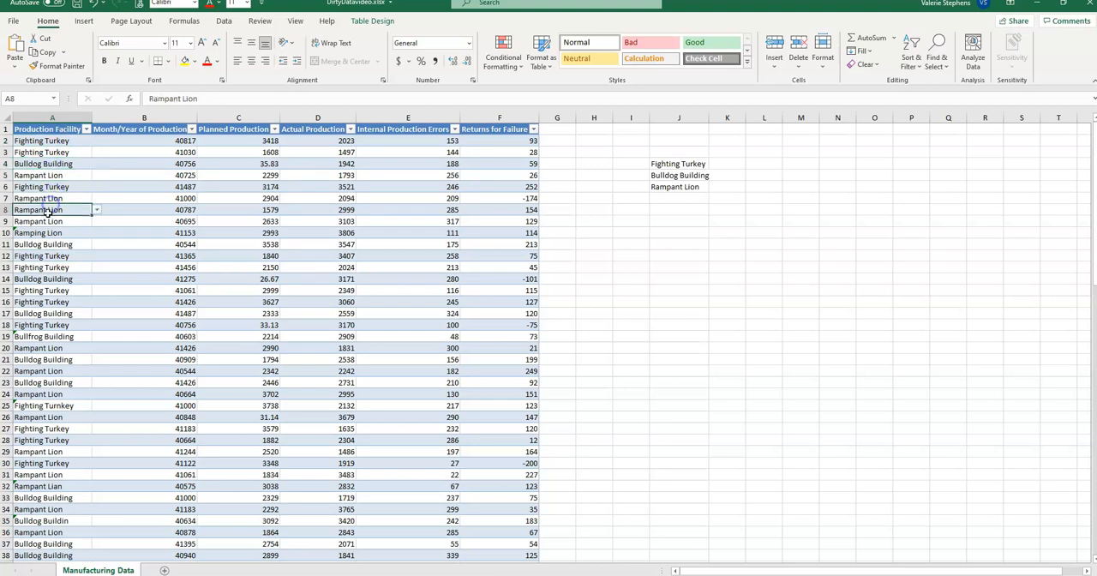
pyautogui.click(44, 221)
pyautogui.click(46, 233)
pyautogui.click(47, 243)
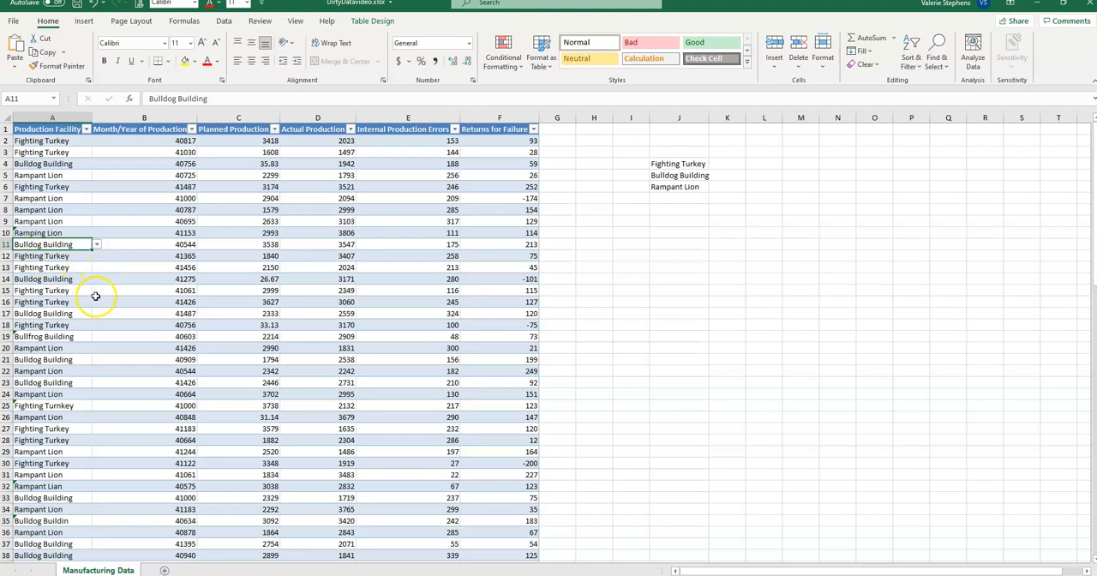
# Add list data validation to cell A2 with the source "Fighting Turkey, Bulldog Building, Rampant Lion" and try its in-cell dropdown.
pyautogui.click(65, 138)
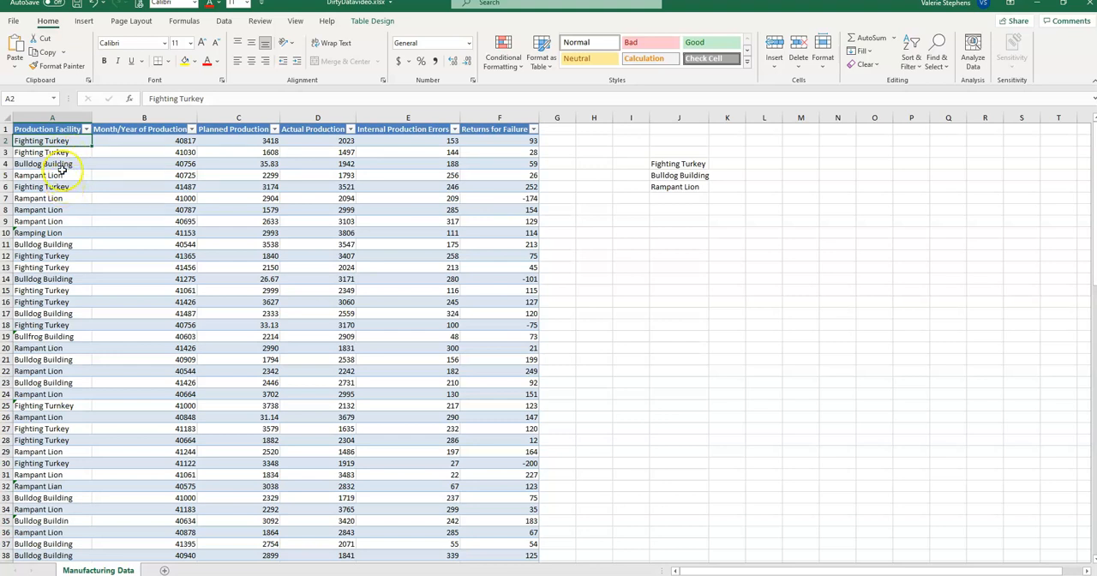
pyautogui.click(55, 24)
pyautogui.click(224, 21)
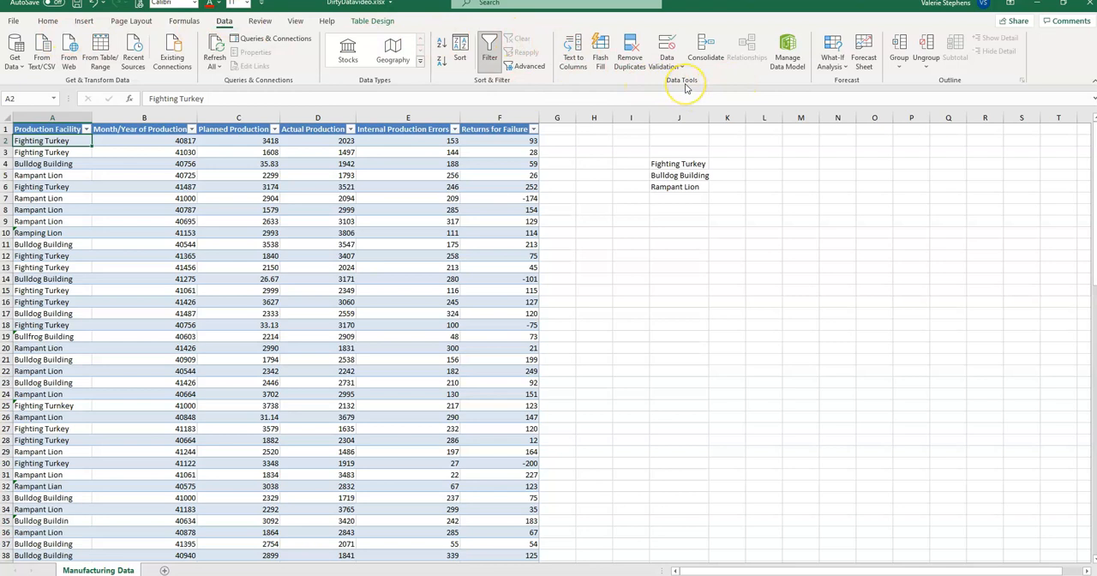
pyautogui.click(668, 58)
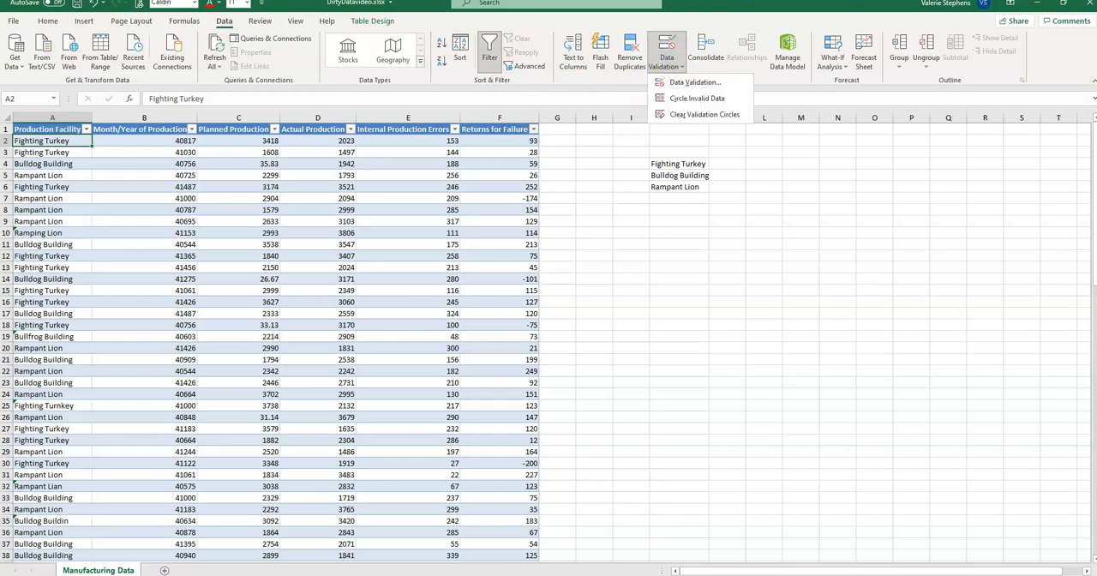
pyautogui.click(681, 83)
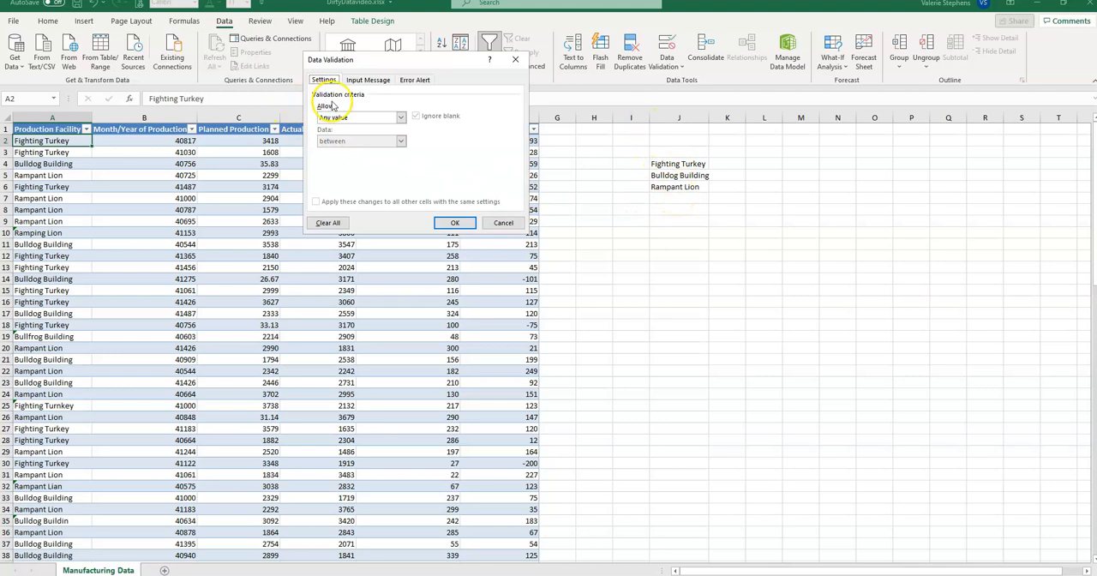
pyautogui.click(330, 118)
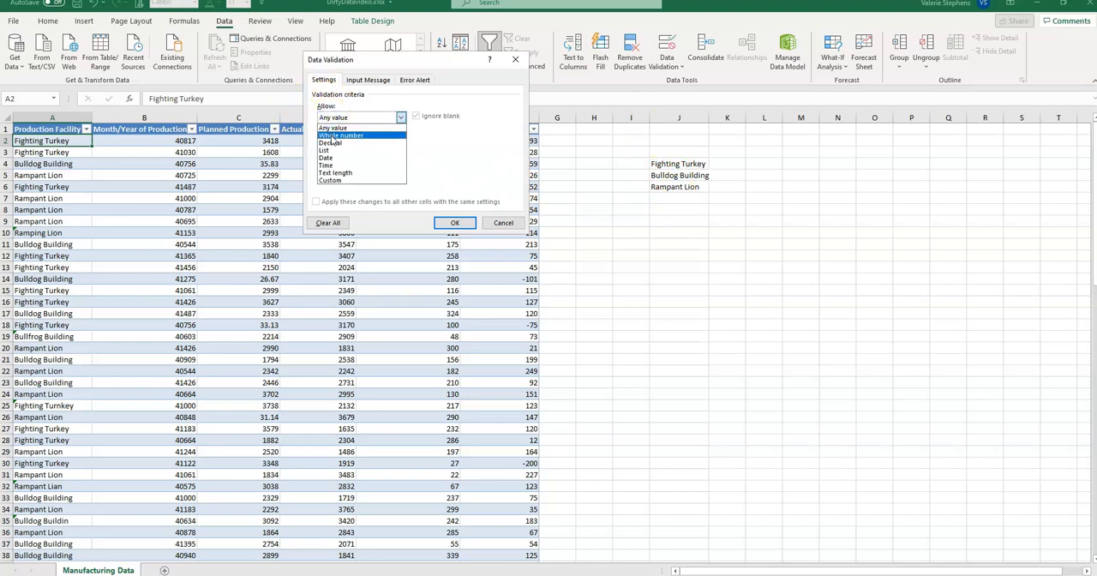
pyautogui.click(326, 149)
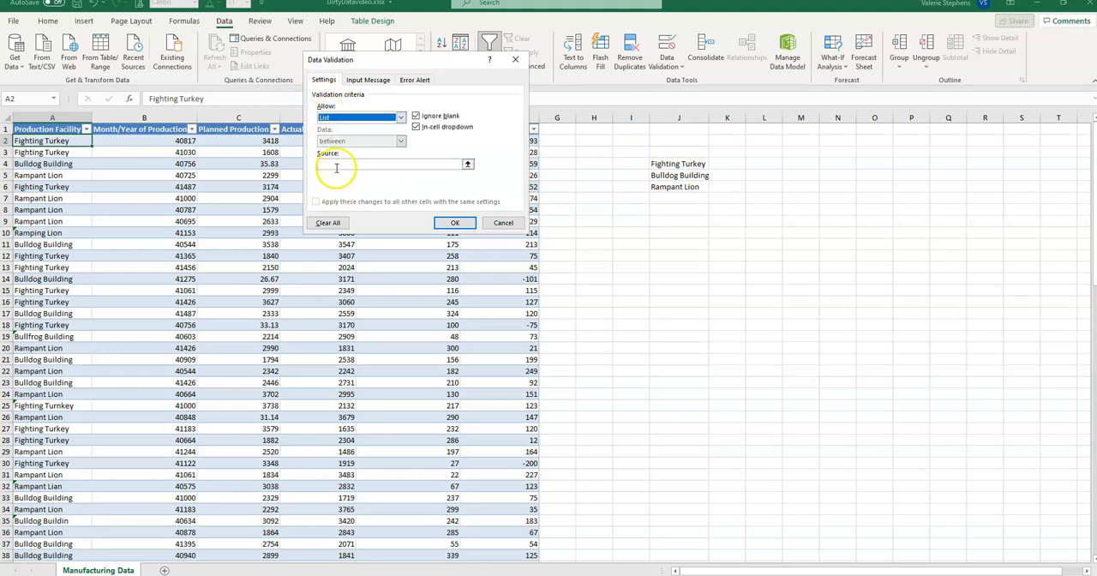
pyautogui.click(325, 165)
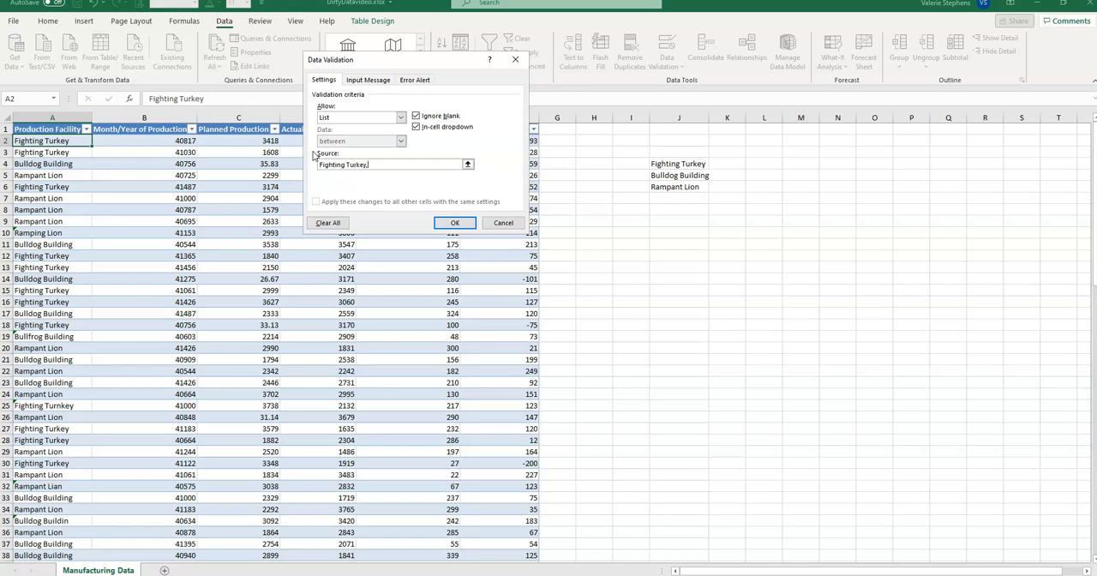
pyautogui.click(455, 223)
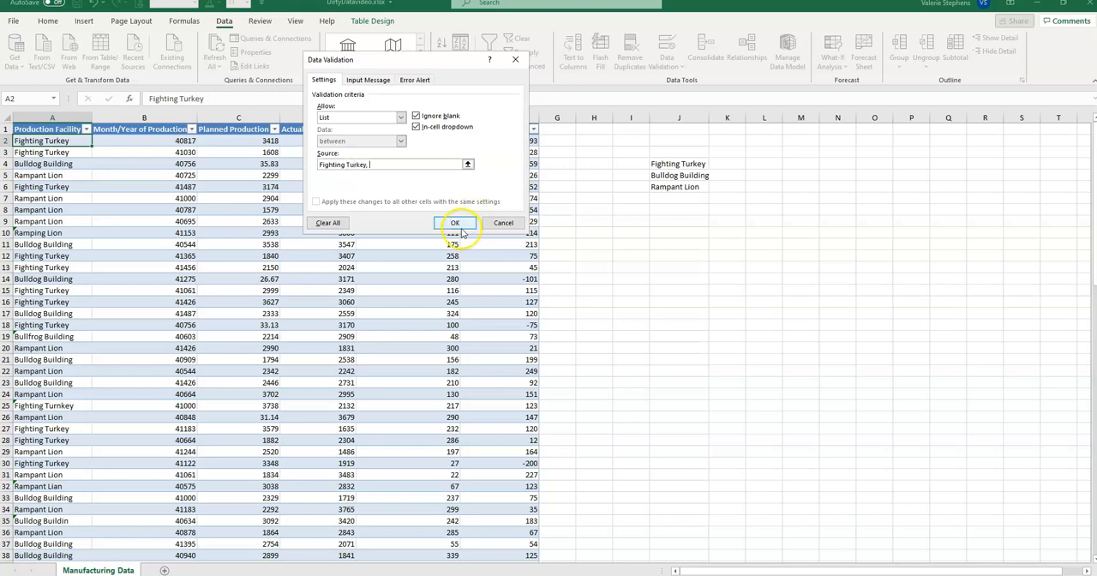
pyautogui.write('Bulldog Building, Rampant Lion')
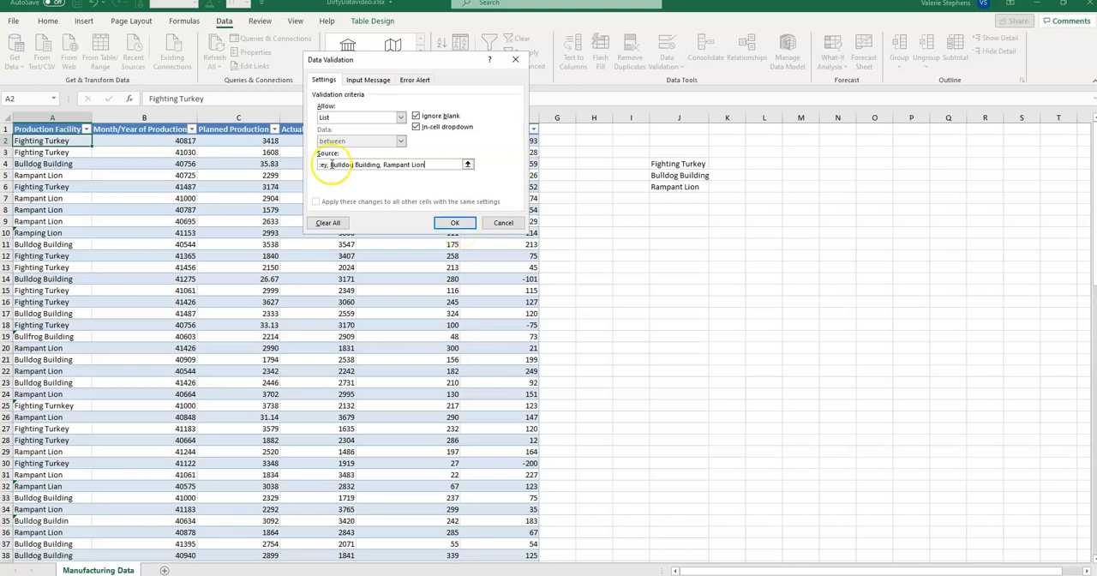
pyautogui.click(452, 225)
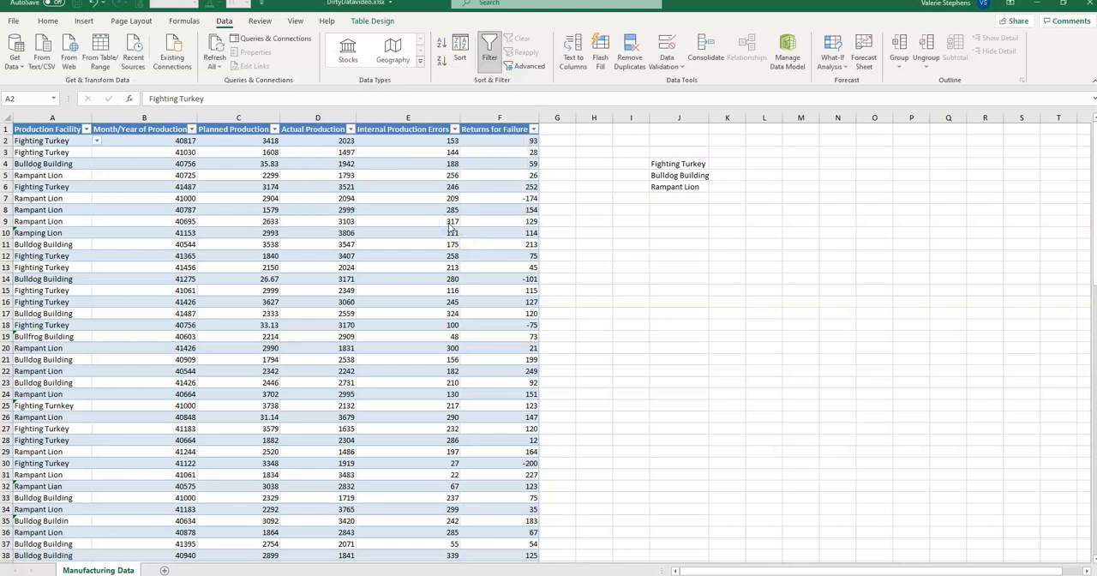
pyautogui.click(97, 142)
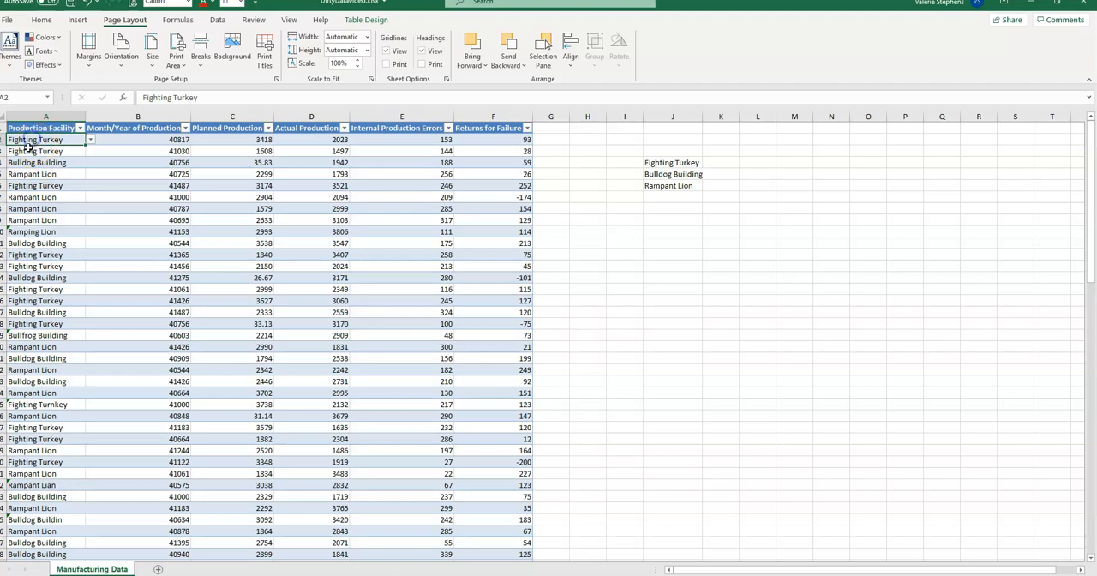
# Try to enter "Mickey Mouse" in cell A2 to test the data validation restriction, then cancel the entry.
pyautogui.write('Mickey Mouse')
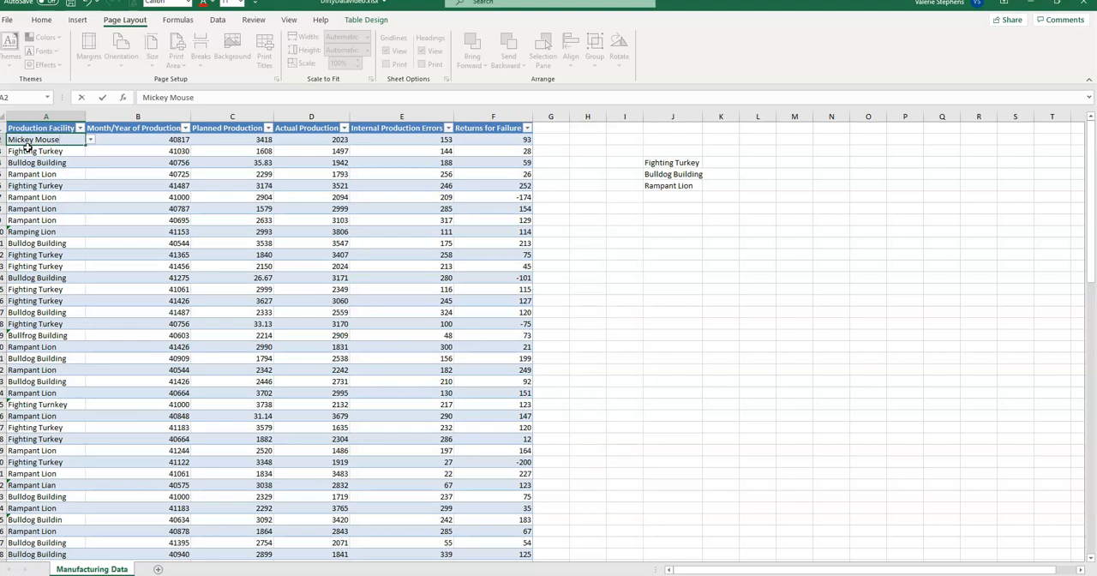
pyautogui.press('Return')
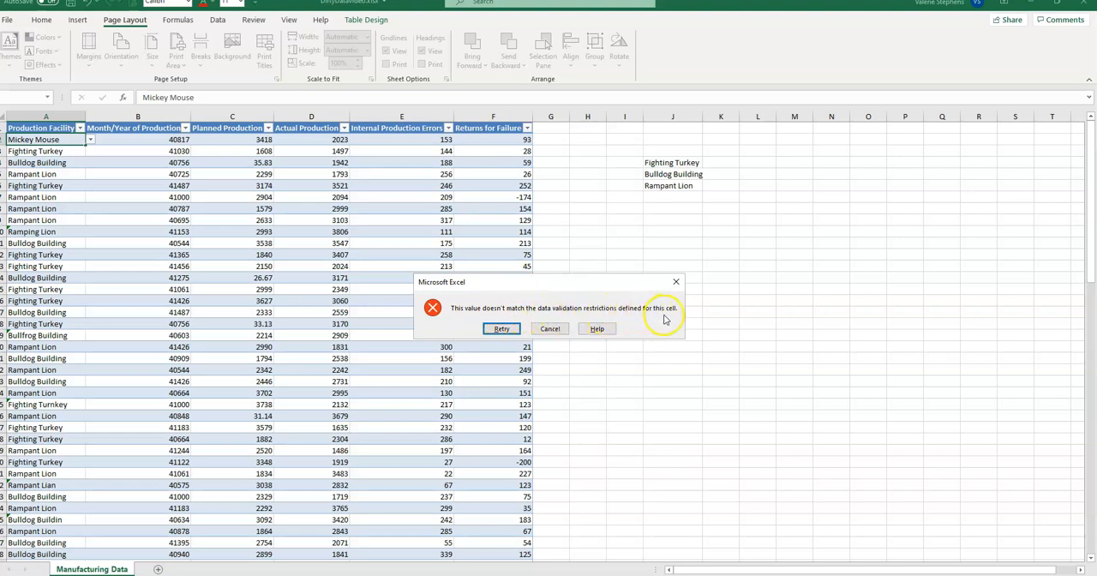
pyautogui.click(555, 328)
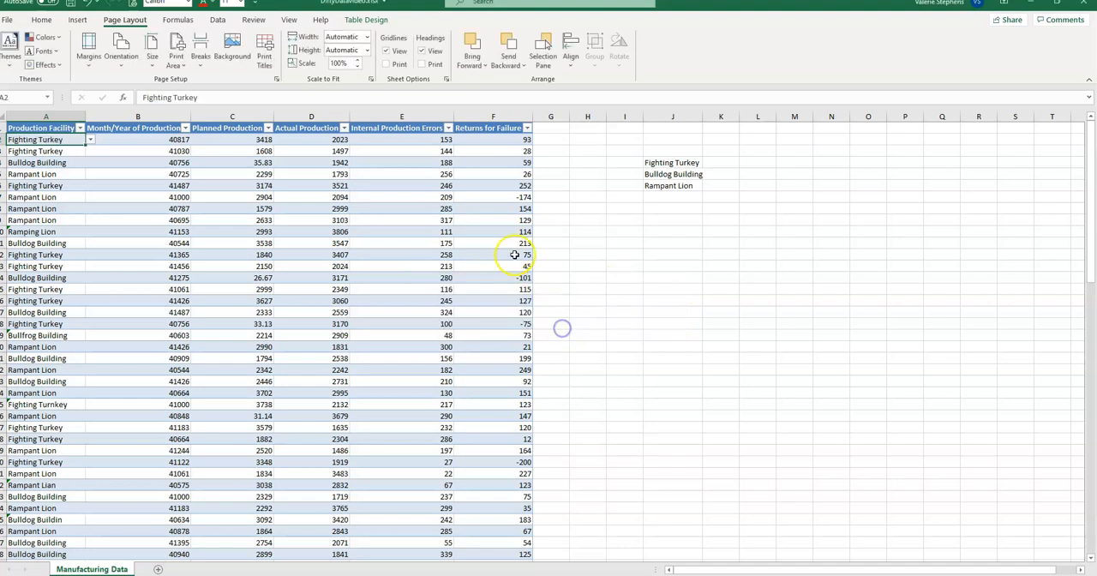
# Change cell A2 to Bulldog Building from its in-cell list, then set it back to Fighting Turkey.
pyautogui.click(89, 139)
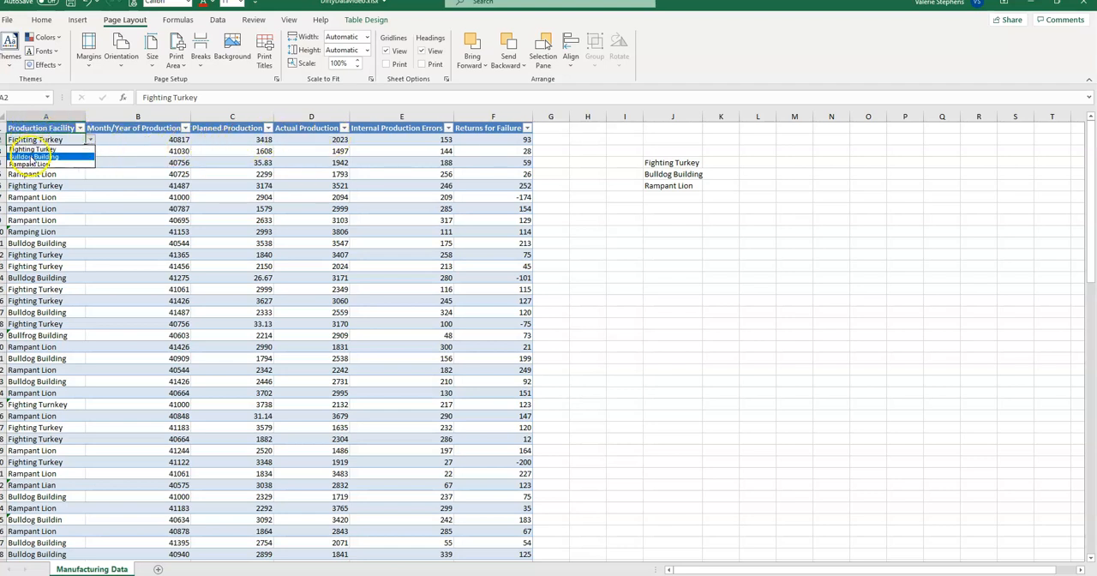
pyautogui.click(31, 156)
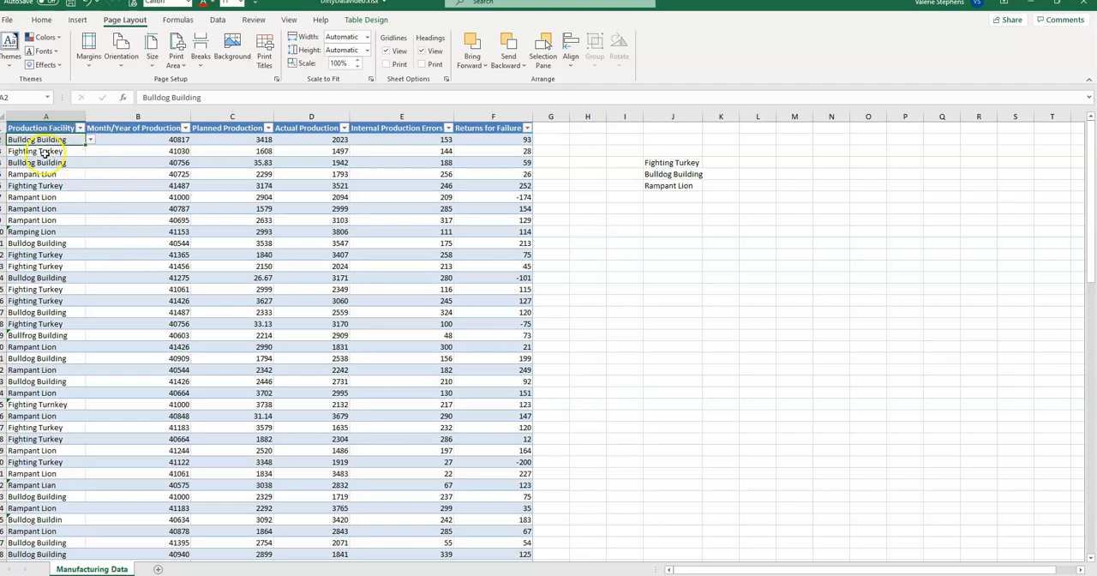
pyautogui.click(42, 151)
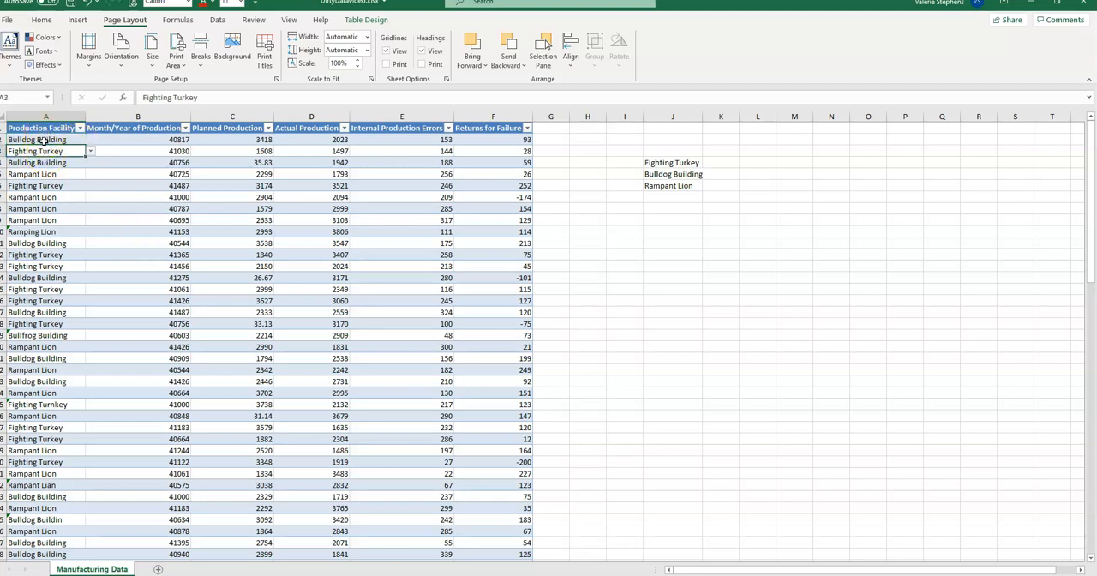
pyautogui.click(50, 140)
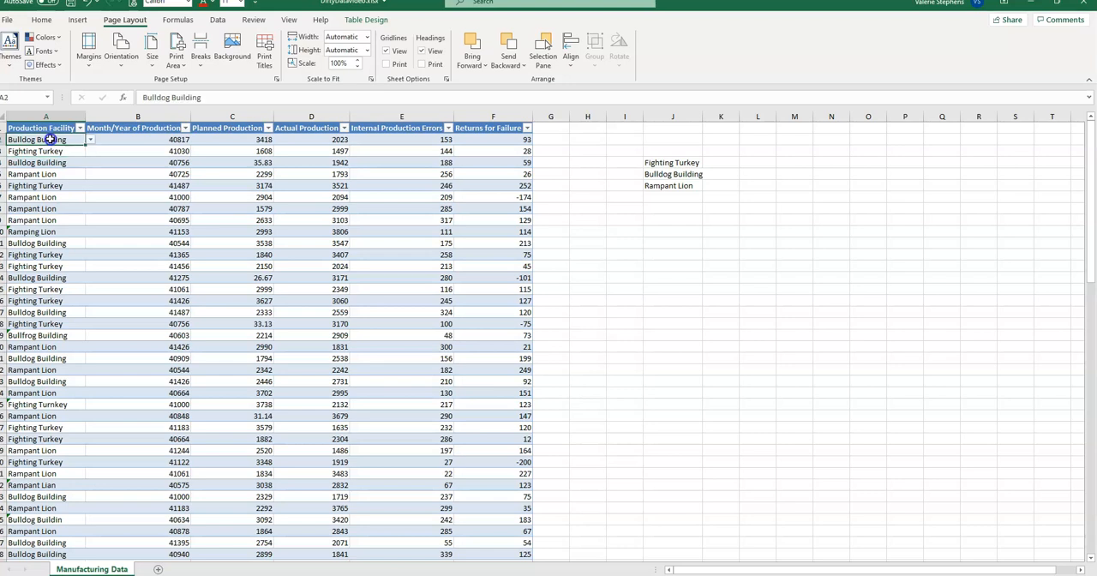
pyautogui.click(90, 140)
pyautogui.click(86, 149)
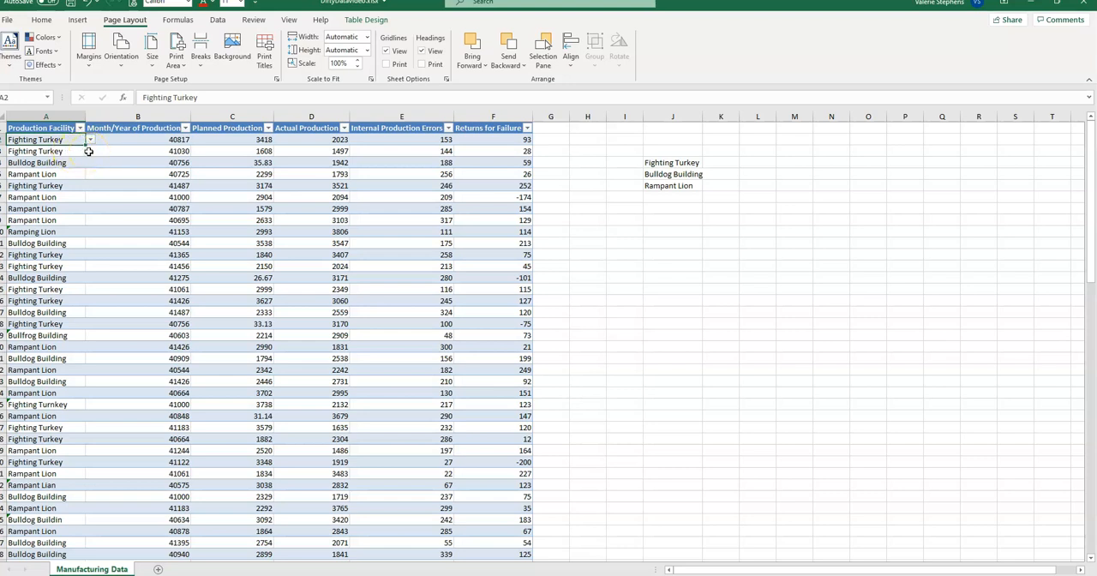
pyautogui.click(79, 143)
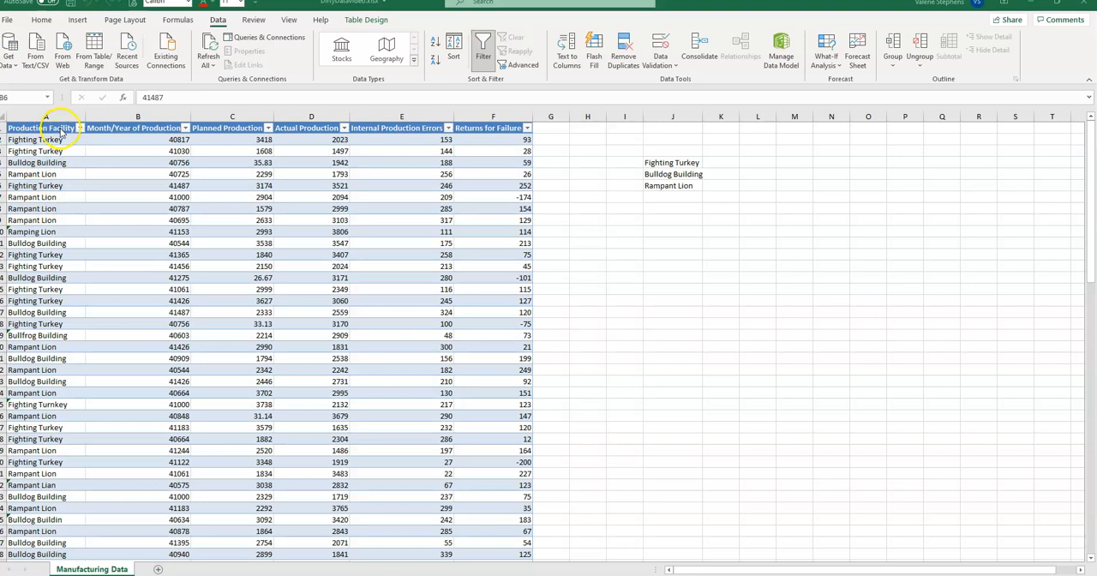
# Circle the invalid data in the whole Production Facility column.
pyautogui.click(41, 116)
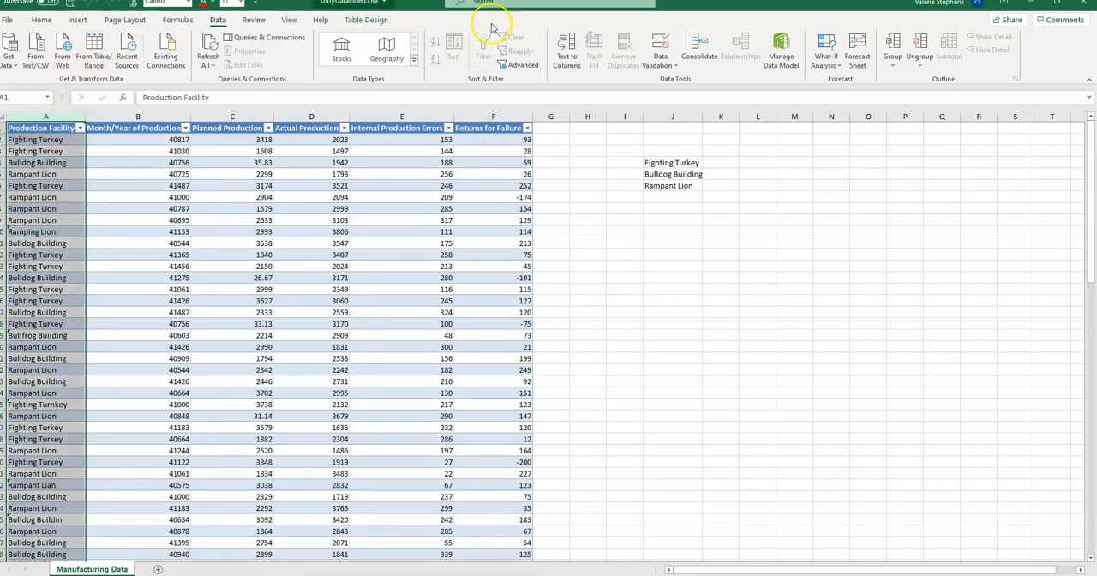
pyautogui.click(665, 56)
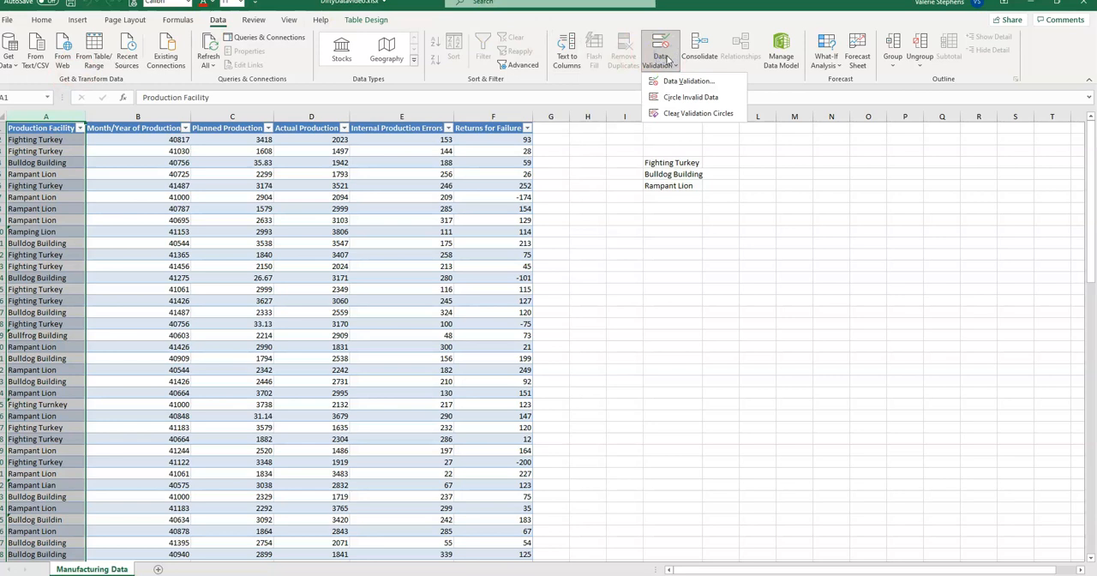
pyautogui.click(695, 99)
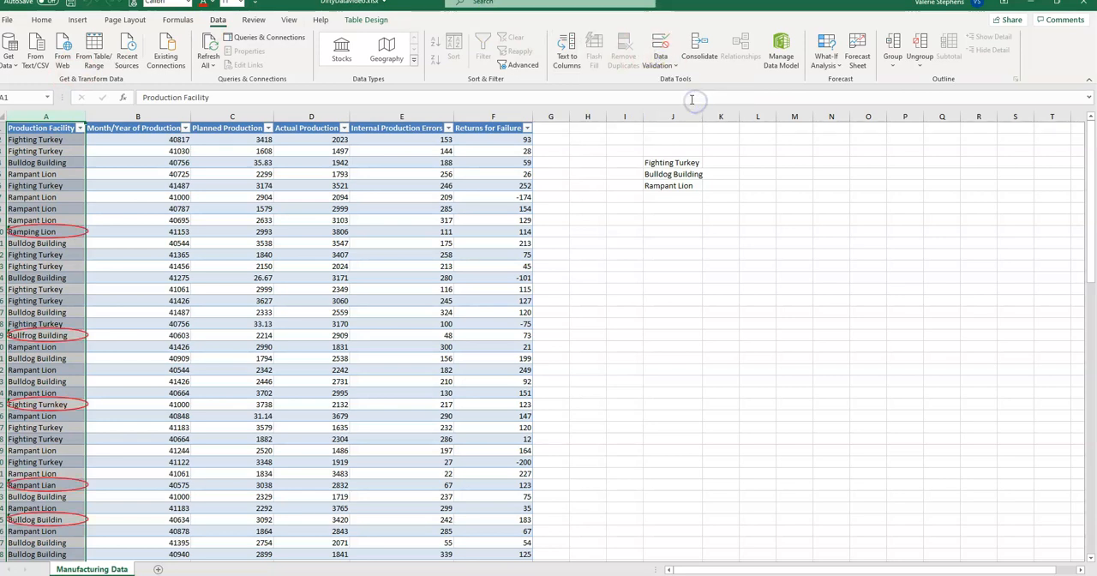
# Replace the circled facility names in cells A10 and A19 with Rampant Lion from their in-cell lists.
pyautogui.click(76, 233)
pyautogui.click(90, 232)
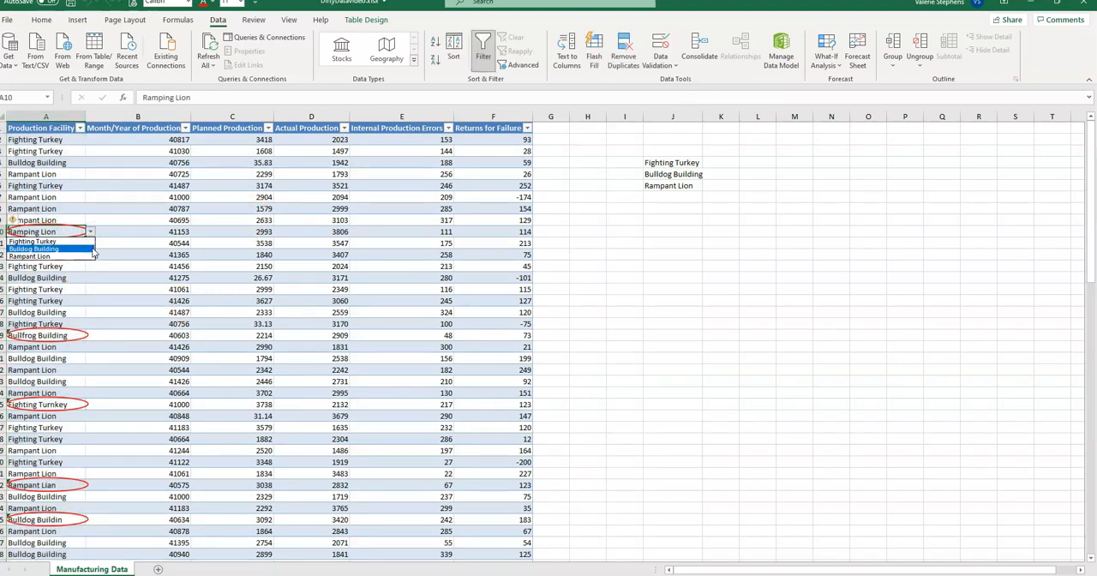
pyautogui.click(81, 256)
pyautogui.click(74, 345)
pyautogui.click(76, 335)
pyautogui.click(90, 335)
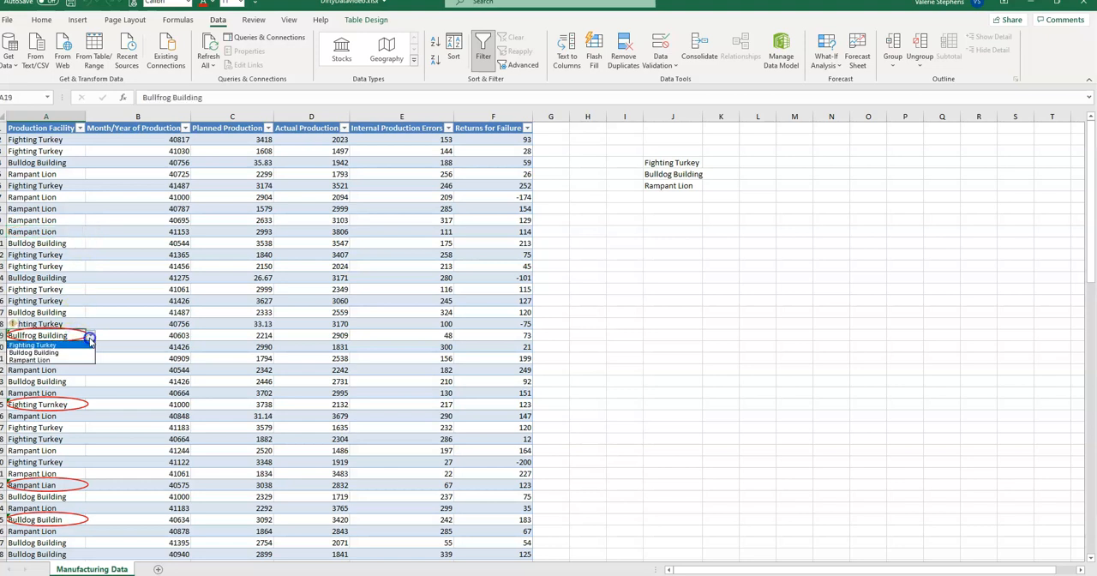
pyautogui.click(85, 359)
# Replace the circled facility name in cell A25 with Rampant Lion from its in-cell list.
pyautogui.click(65, 408)
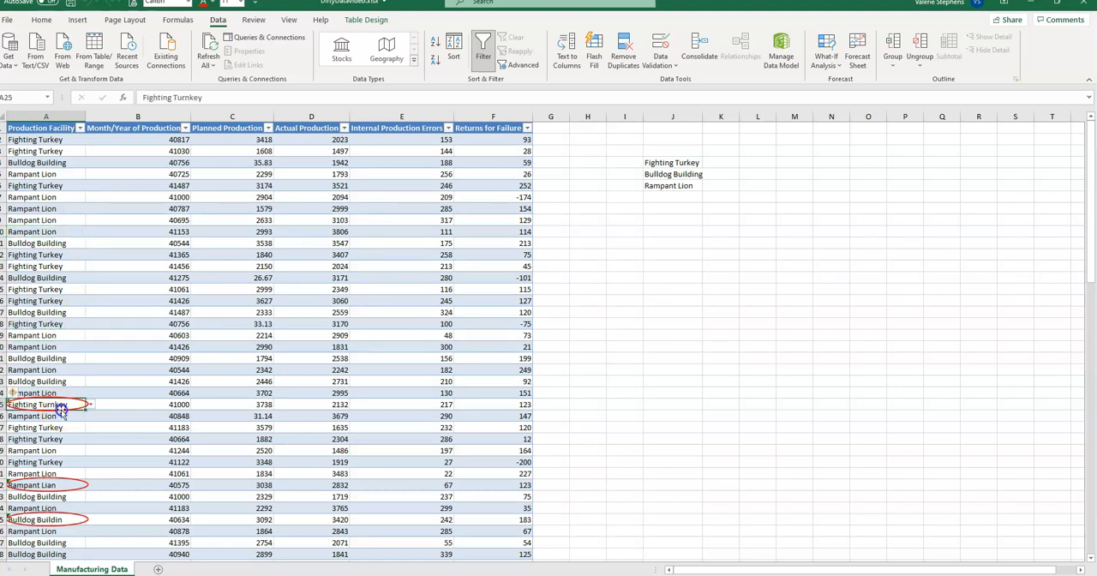
pyautogui.click(91, 404)
pyautogui.click(85, 433)
pyautogui.click(91, 407)
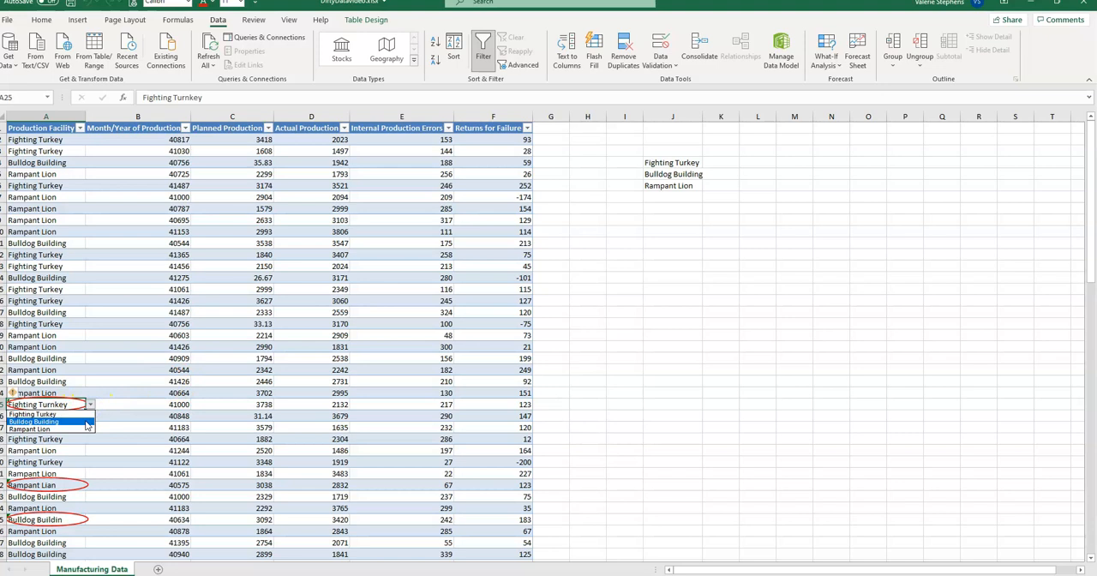
pyautogui.click(86, 430)
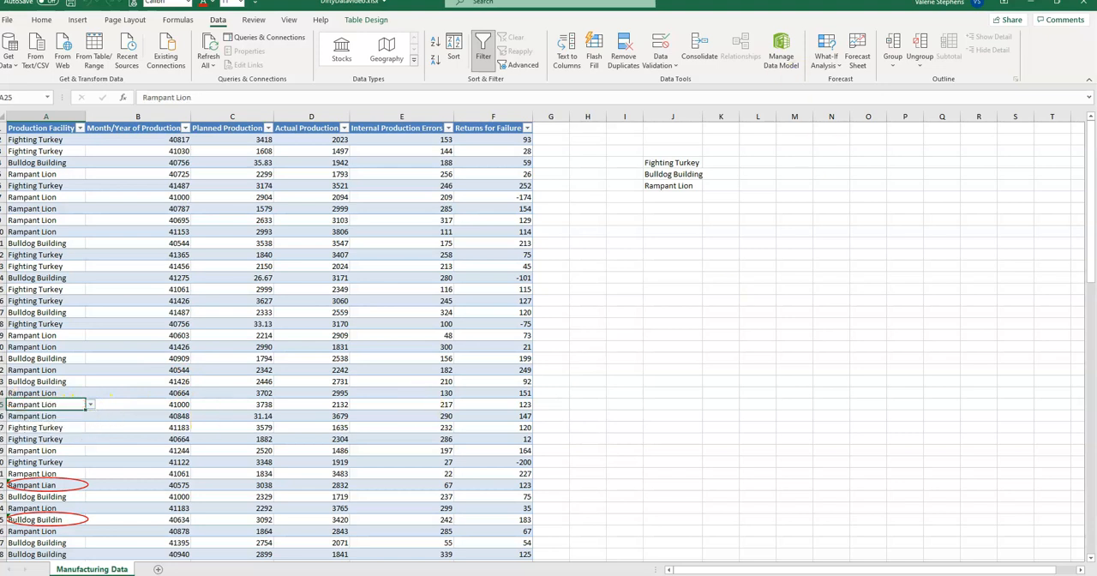
# Clear the remaining validation circles from the Production Facility column.
pyautogui.click(662, 61)
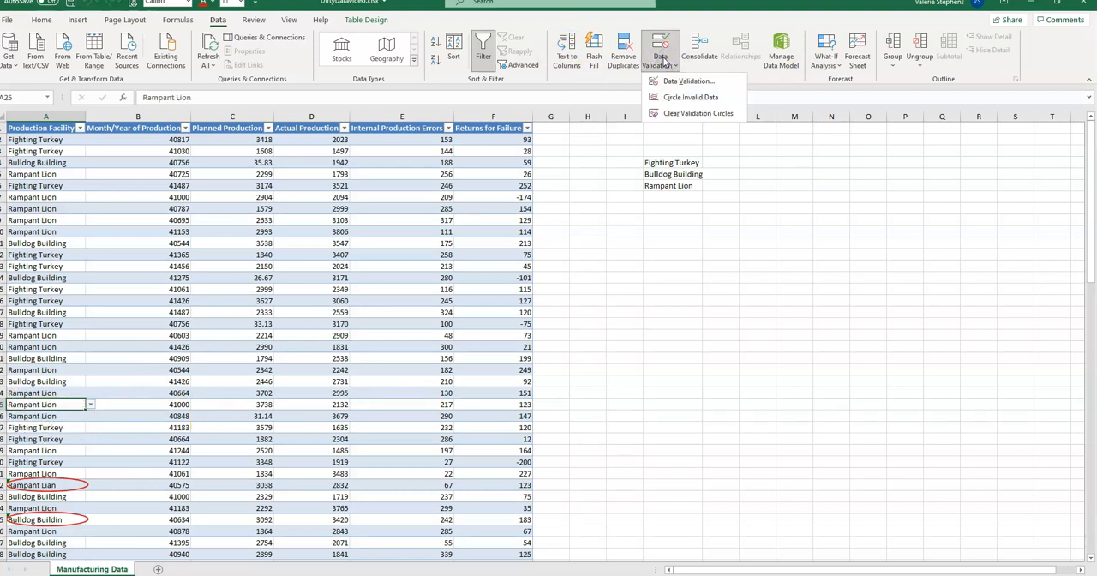
pyautogui.click(680, 117)
pyautogui.click(680, 115)
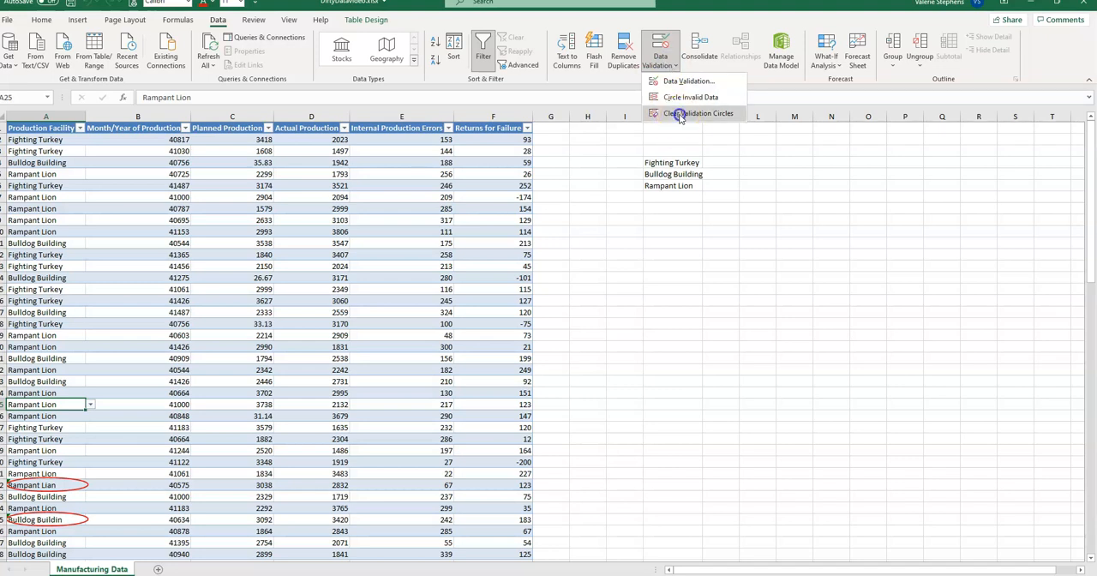